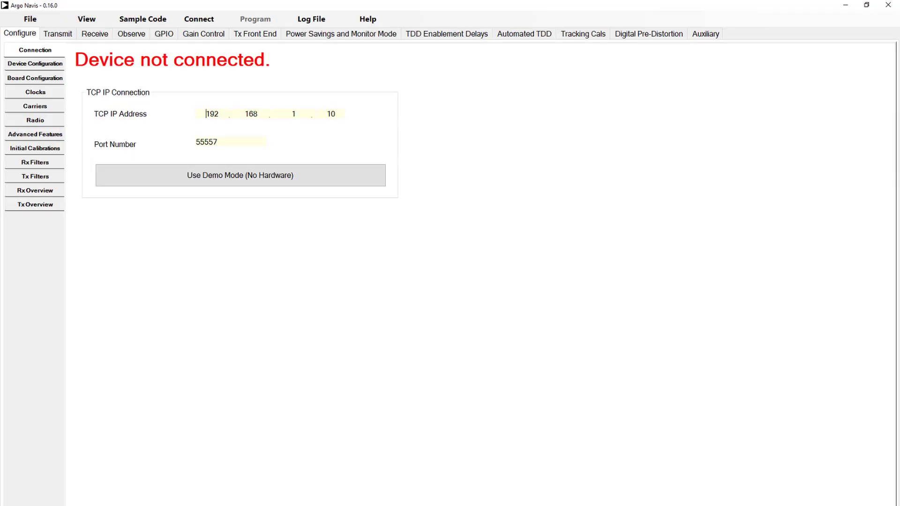
Connect to the ADRV9002 evaluation board at 192.168.1.10, port 55557.
left_click(193, 19)
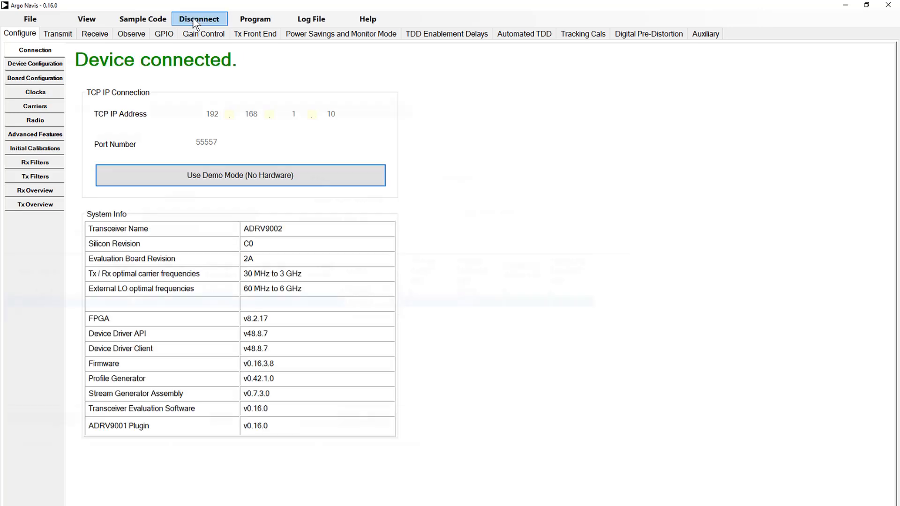
Enable Automated TDD and select Tx1 Pin as the signal to time.
left_click(500, 36)
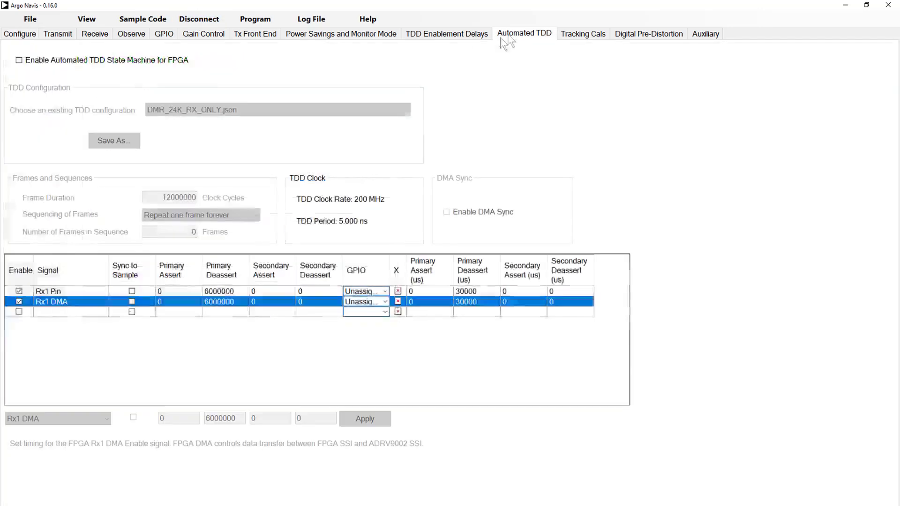
left_click(30, 58)
left_click(109, 421)
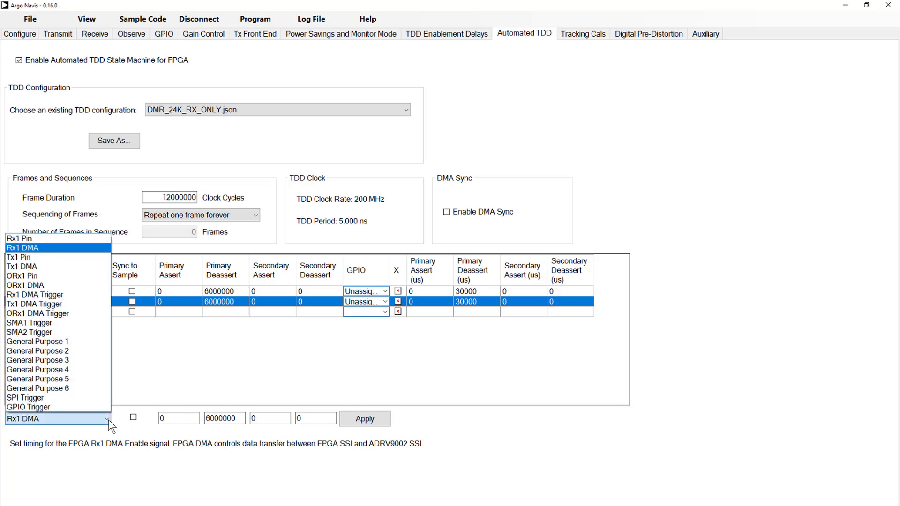
left_click(59, 259)
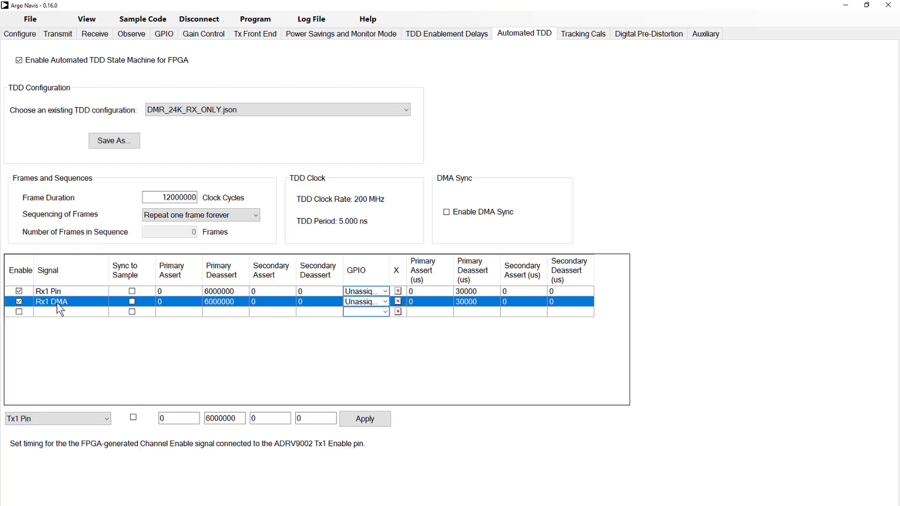
Set the deassert time to 12000000 and add the Tx1 Pin and Tx1 DMA timings.
left_click(206, 417)
key("Delete")
type("12")
left_click(359, 420)
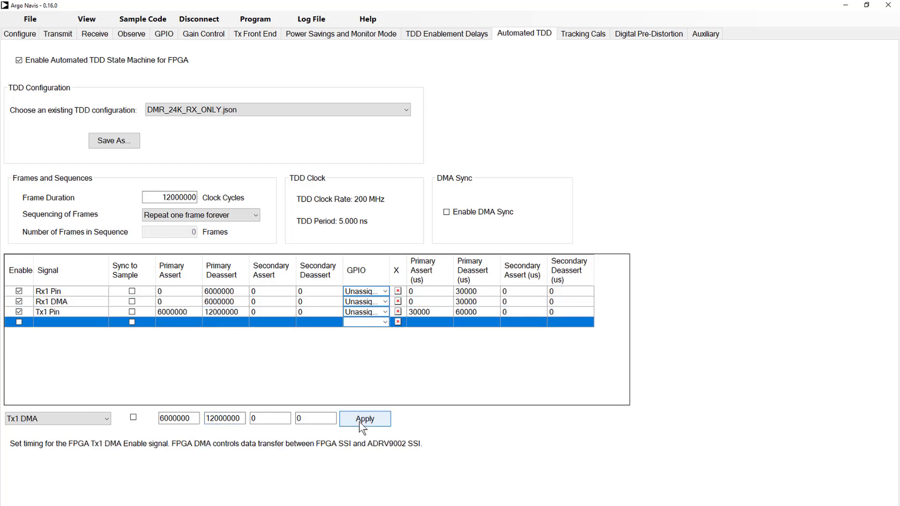
left_click(359, 421)
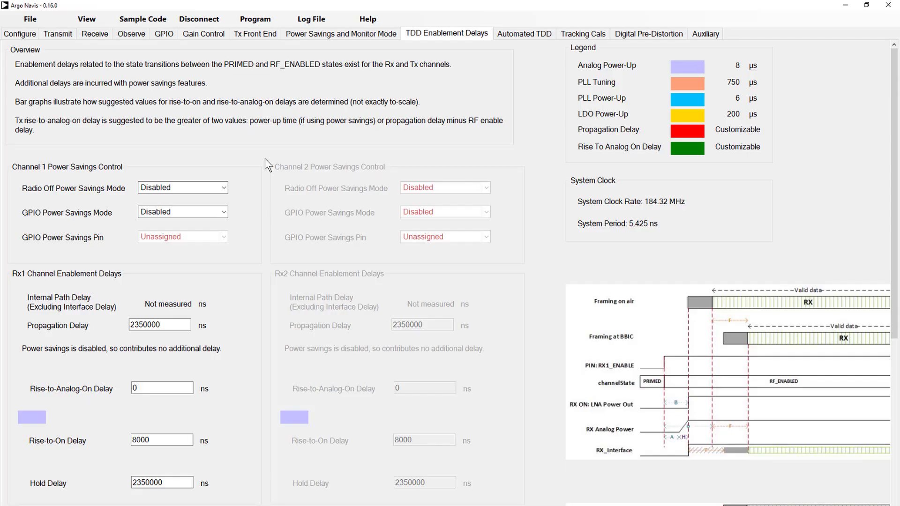
Choose C99 from the Sample Code menu to export the automated TDD setup.
scroll(266, 159, "down", 5)
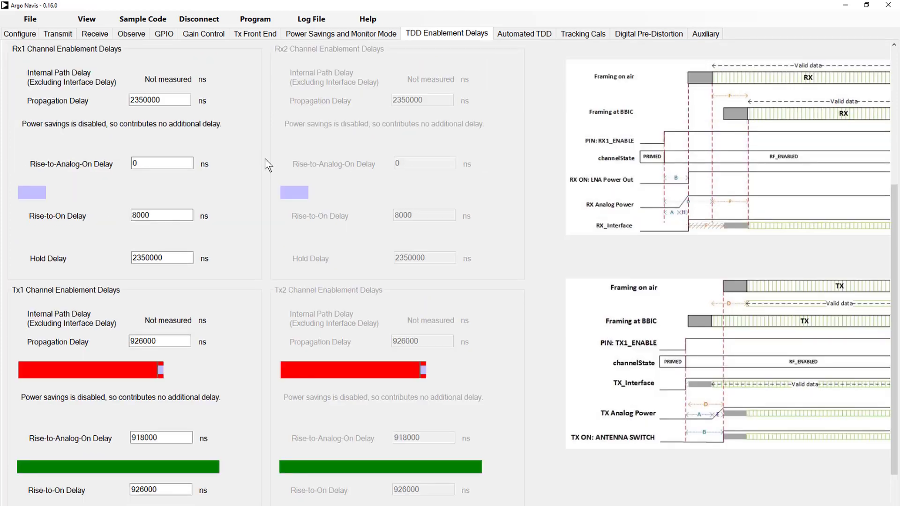
scroll(265, 157, "down", 2)
scroll(445, 258, "right", 5)
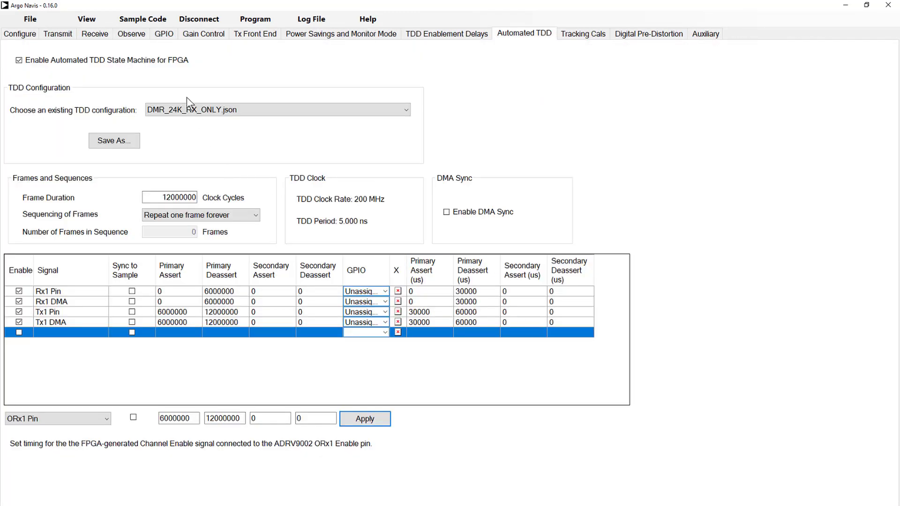
left_click(156, 24)
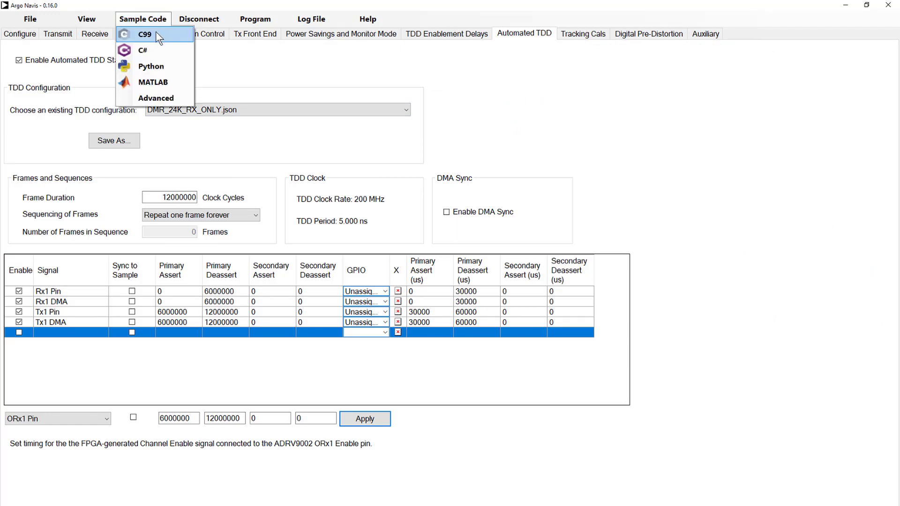
left_click(155, 37)
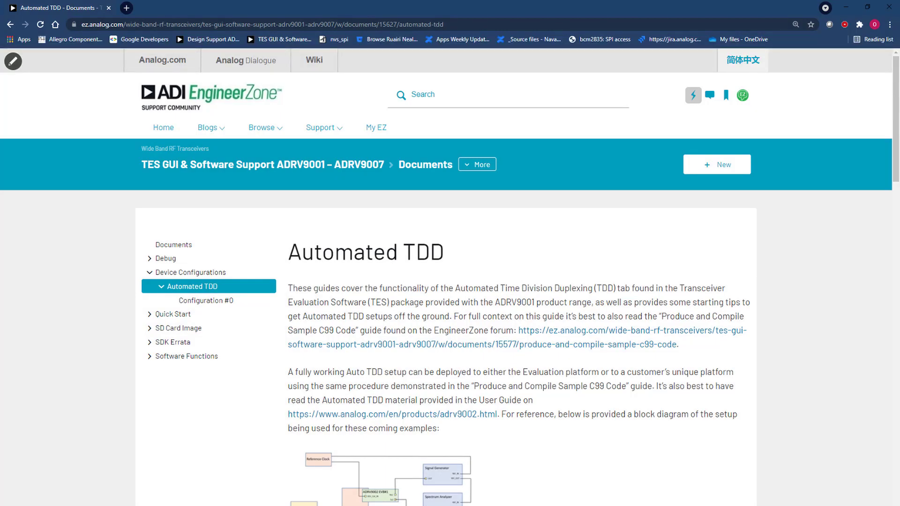
Scroll the Automated TDD guide down to the LTE configuration table and TX/RX enable diagram.
scroll(784, 407, "down", 15)
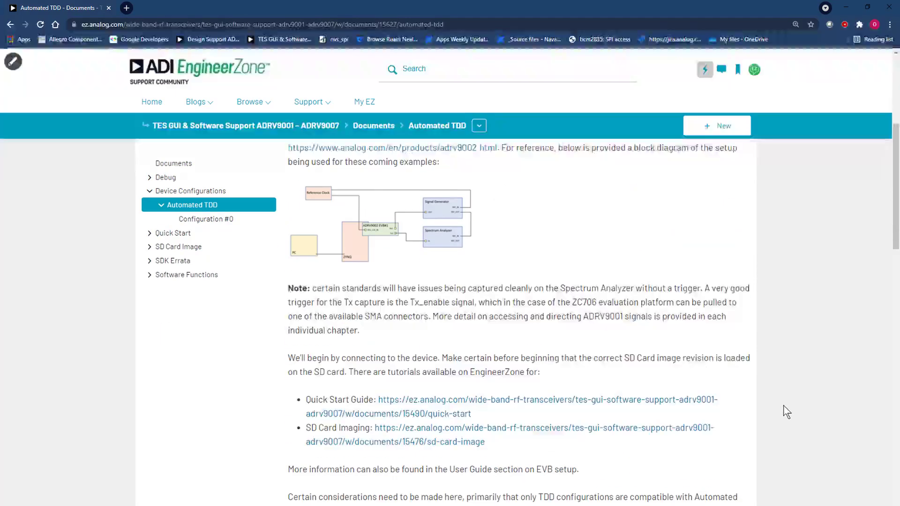
scroll(786, 412, "down", 8)
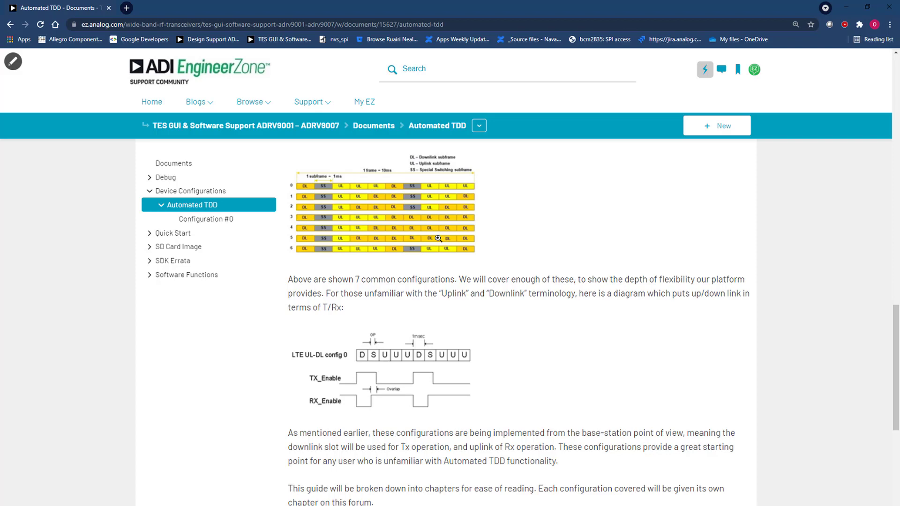
Enlarge and close the LTE configuration table, then the TX_Enable/RX_Enable timing diagram.
left_click(438, 239)
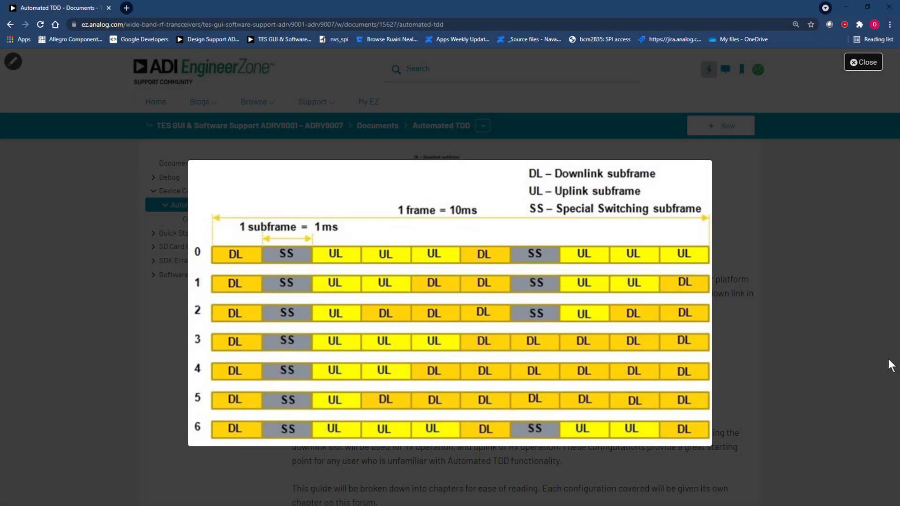
left_click(864, 62)
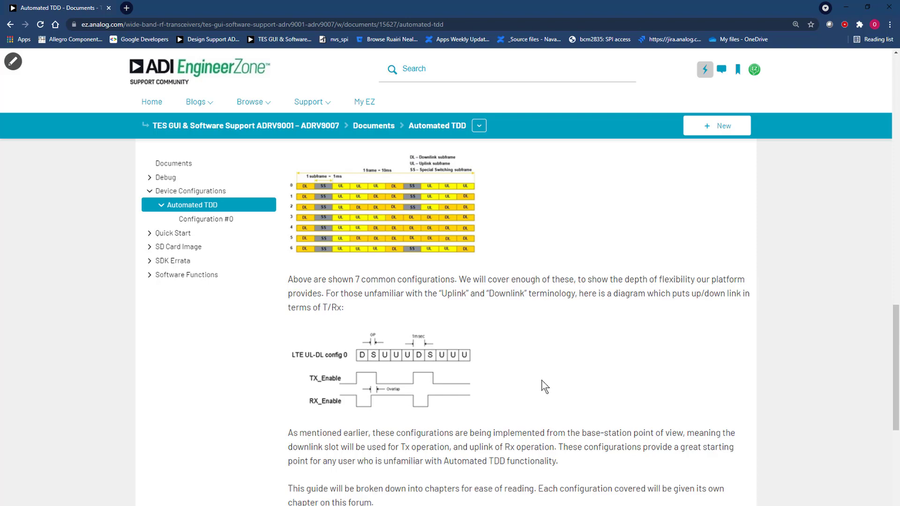
left_click(542, 381)
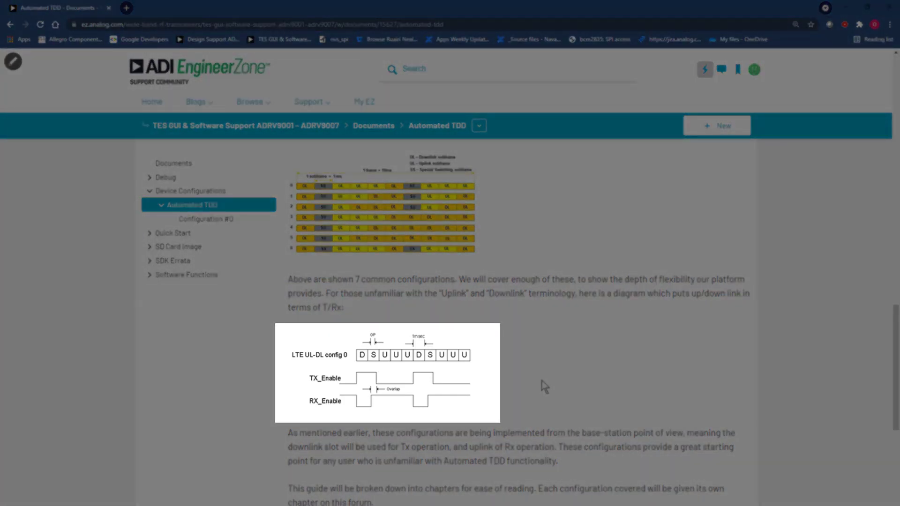
left_click(541, 381)
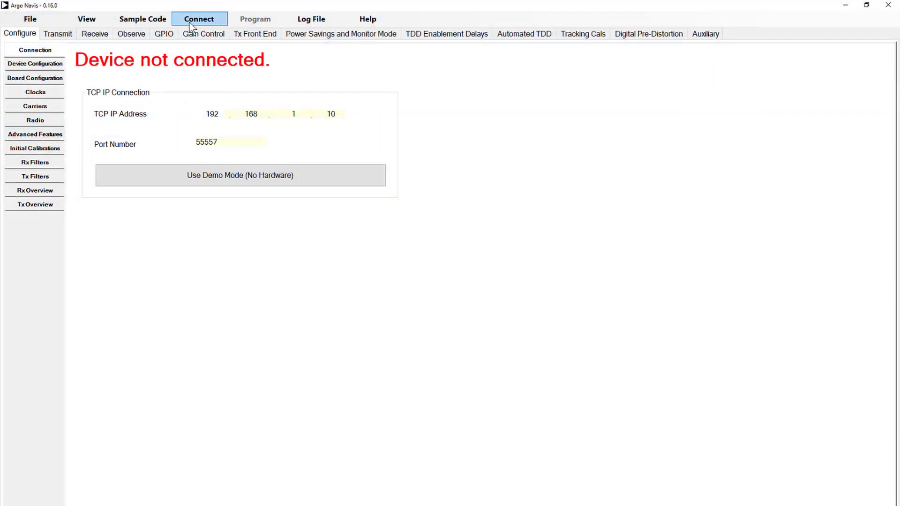
Reconnect to the board and switch the device setup from DMR to LTE.
left_click(190, 23)
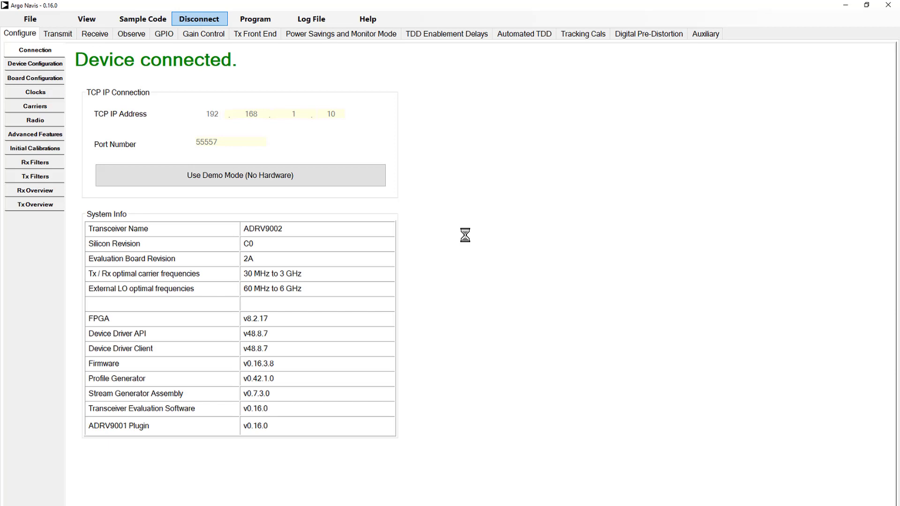
left_click(51, 68)
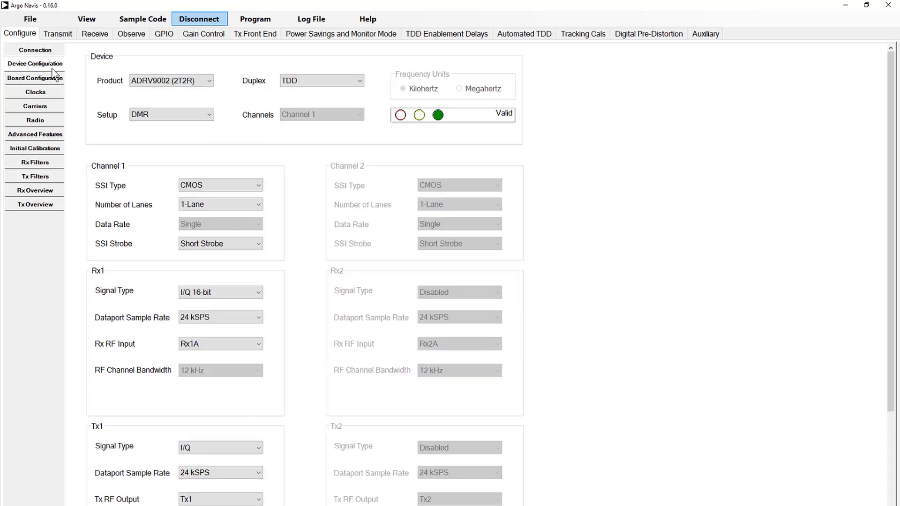
left_click(209, 115)
left_click(193, 146)
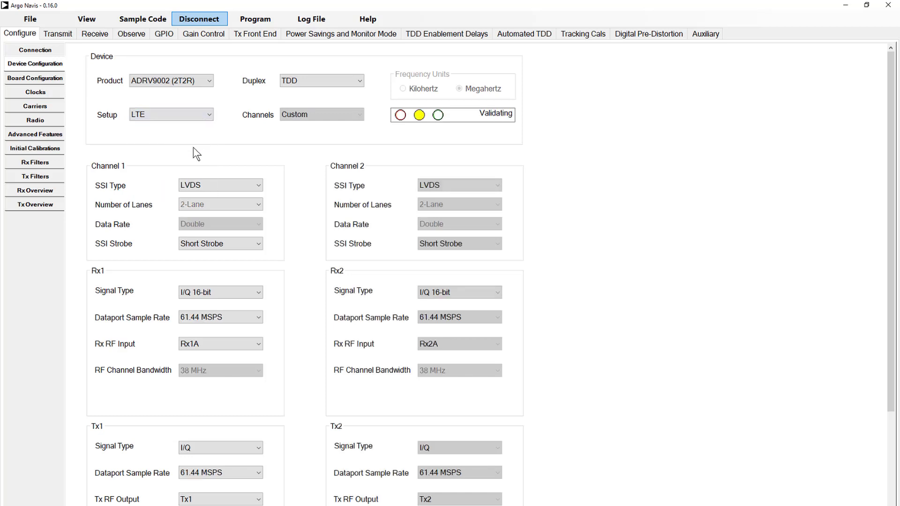
Limit the setup to Channel 1 with a 15.36 MSPS Rx1 sample rate.
left_click(301, 116)
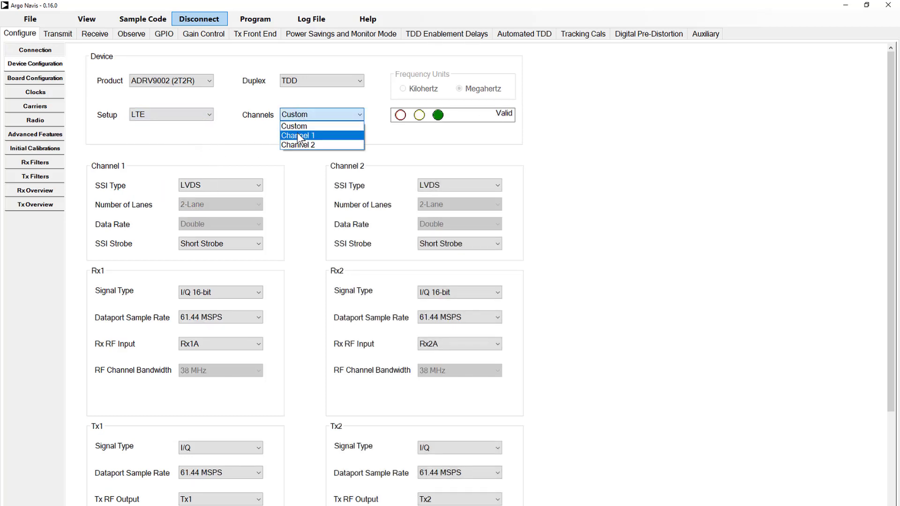
left_click(298, 135)
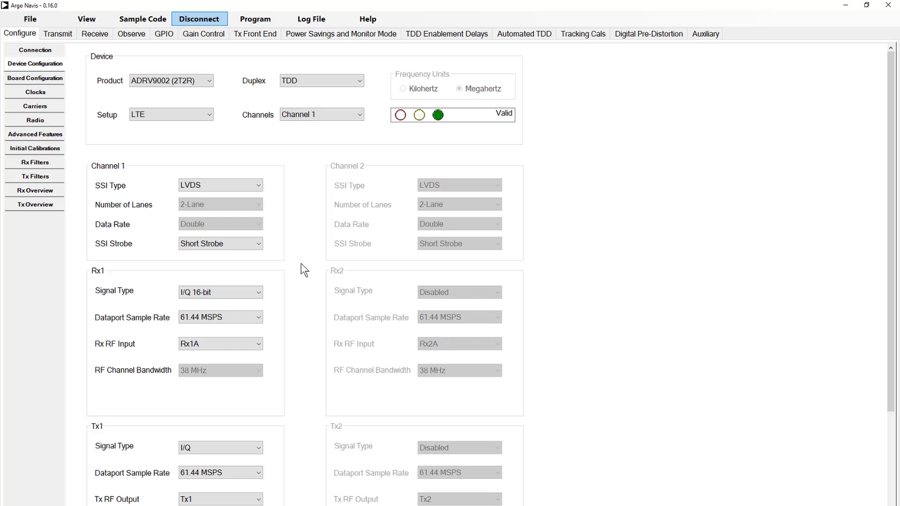
left_click(257, 317)
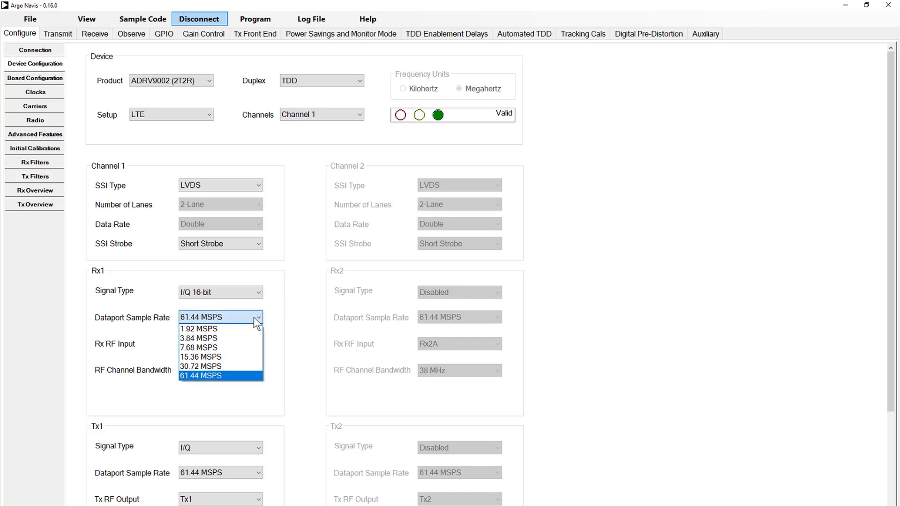
left_click(227, 354)
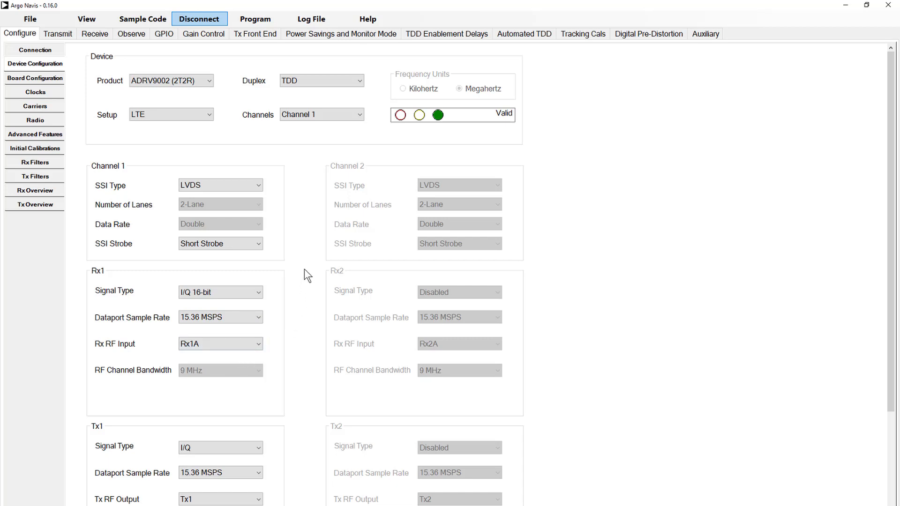
Keep Rx1 and Tx1 carriers at 900 MHz and program the device.
left_click(60, 108)
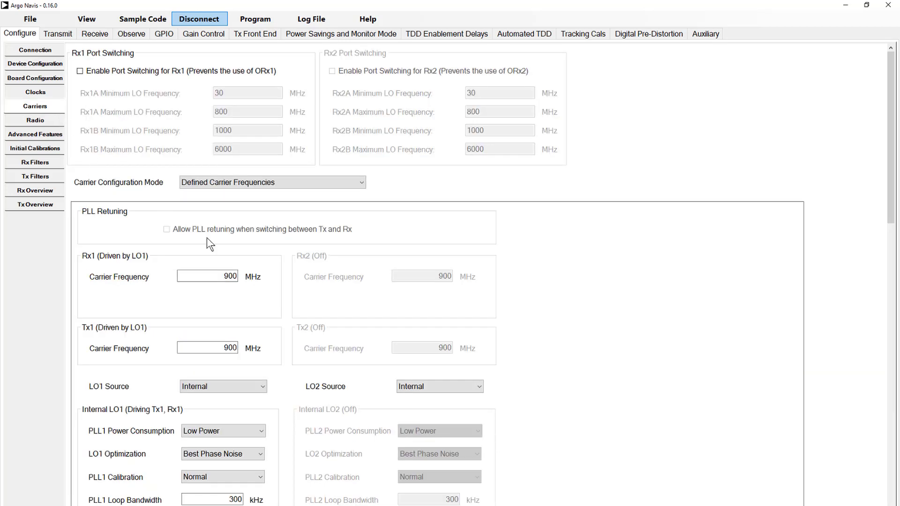
scroll(294, 315, "down", 2)
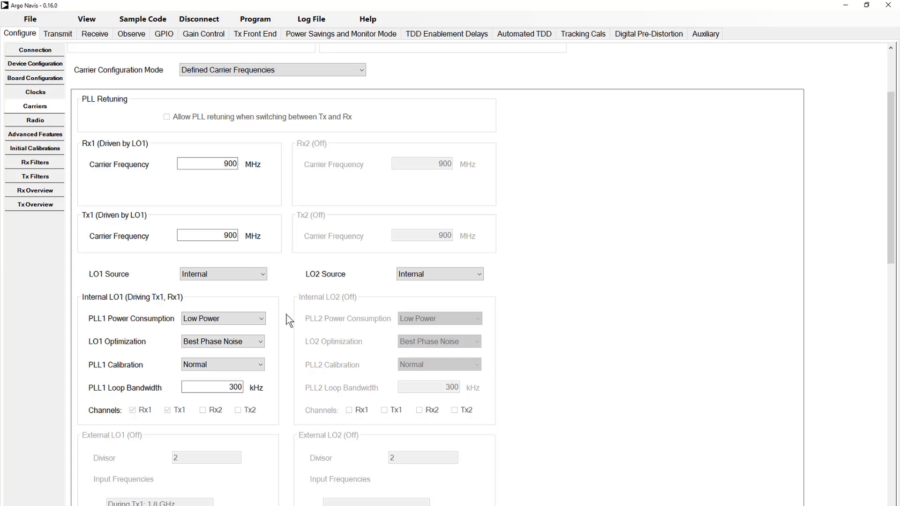
left_click(256, 21)
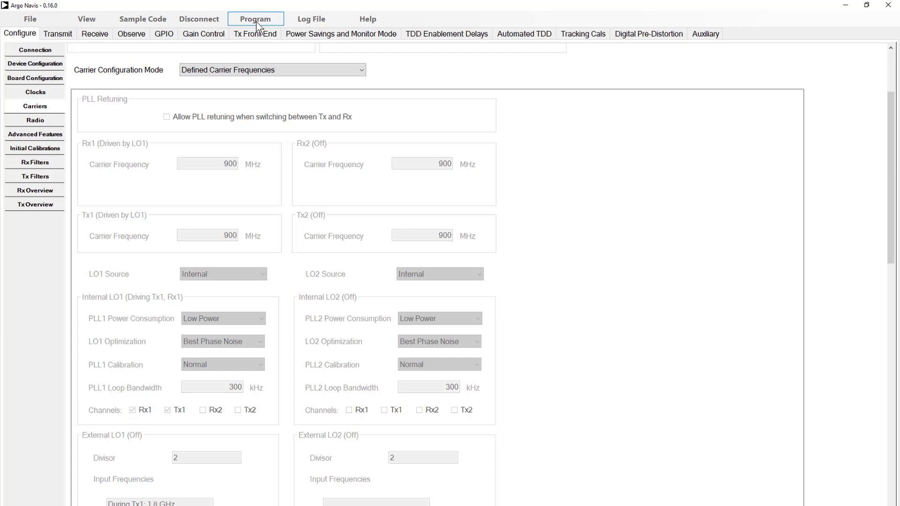
Play the 3 MHz, -1 dBFS single tone on Tx1, then stop it.
left_click(59, 36)
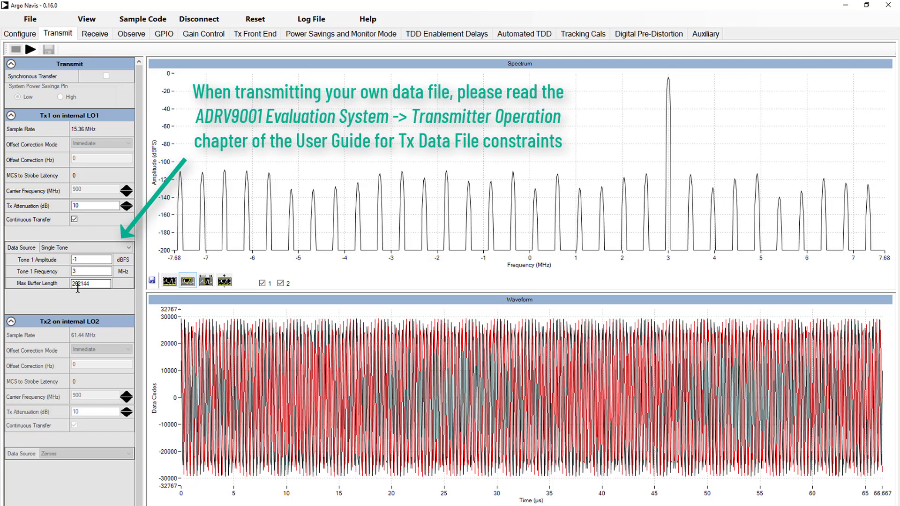
left_click(30, 49)
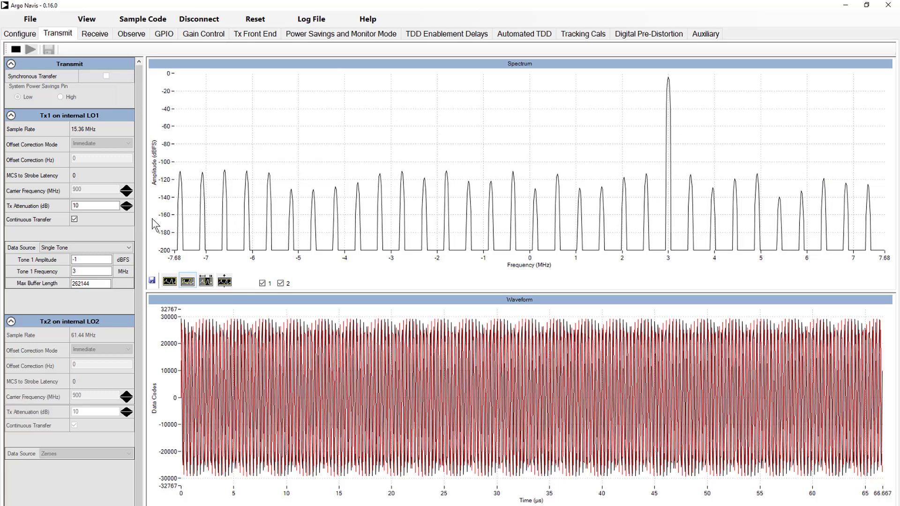
left_click(14, 52)
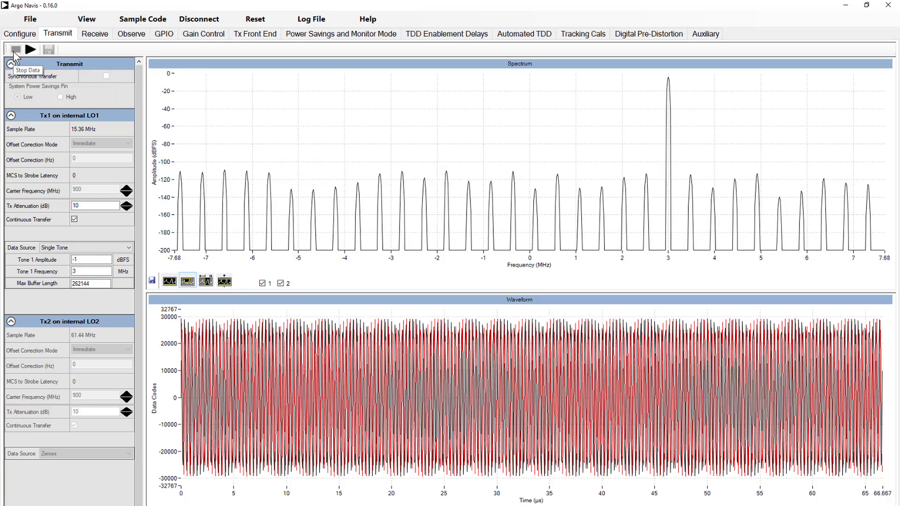
Stream live Rx1 data into the FFT and waveform plots, then stop the capture.
left_click(94, 35)
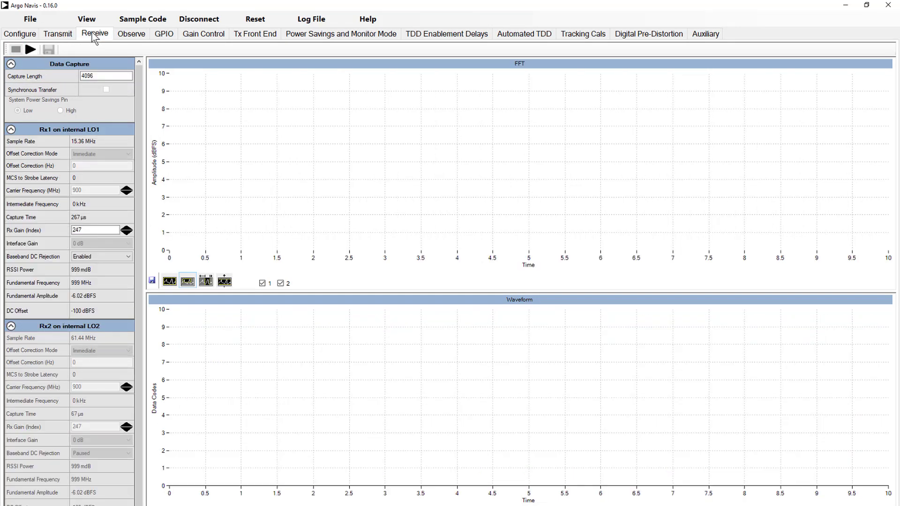
left_click(32, 50)
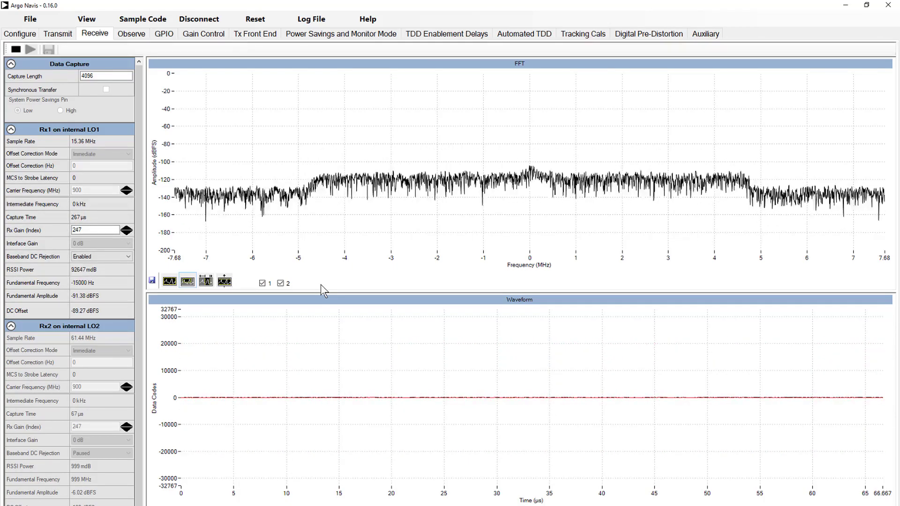
left_click(14, 49)
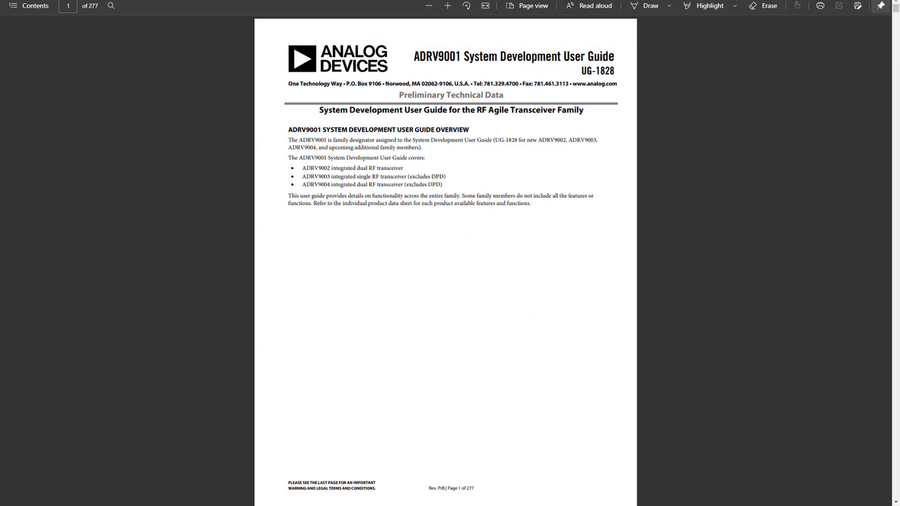
Jump via Contents to Microprocessor and System Control > Timing Parameters Control, page 61.
left_click(17, 7)
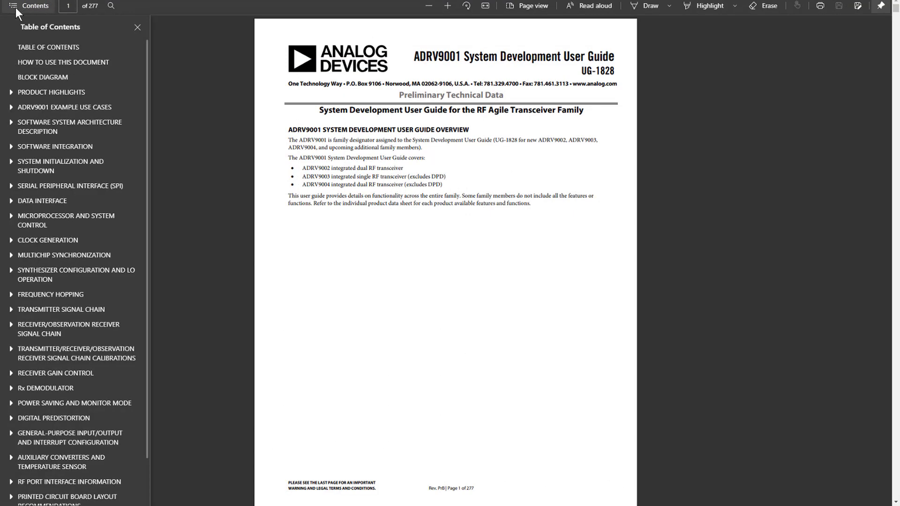
left_click(10, 218)
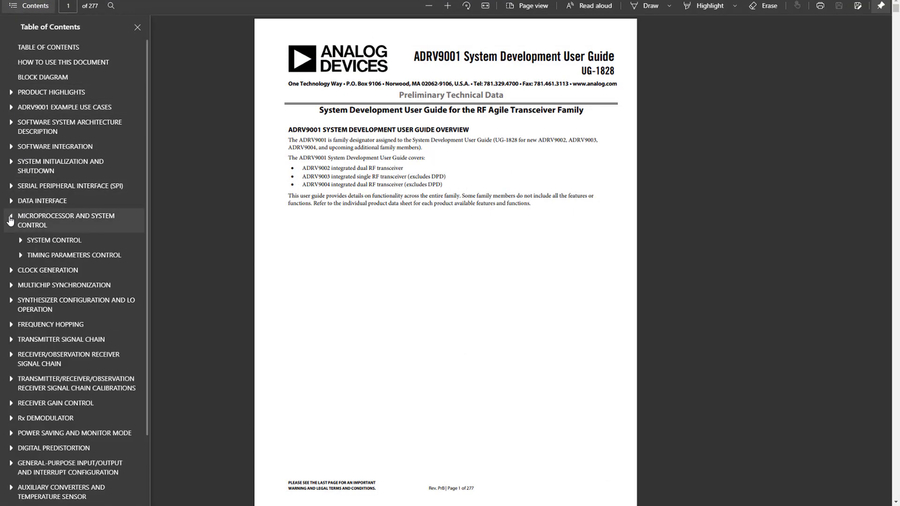
left_click(47, 256)
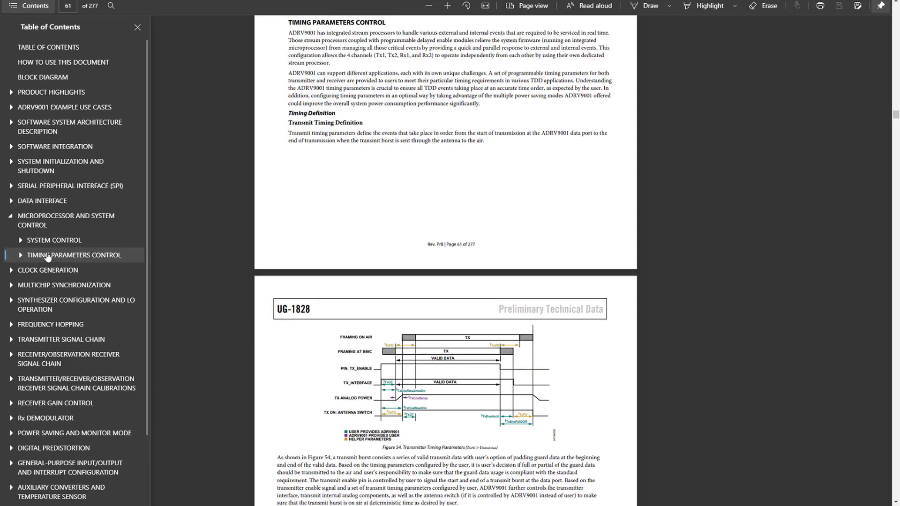
scroll(531, 224, "down", 9)
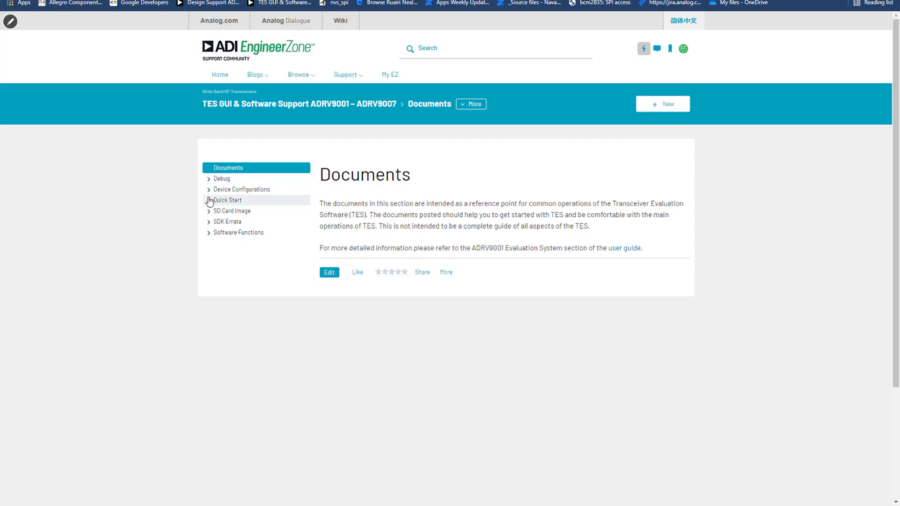
Open the Automated TDD page under Device Configurations and scroll through its content.
left_click(210, 189)
left_click(234, 201)
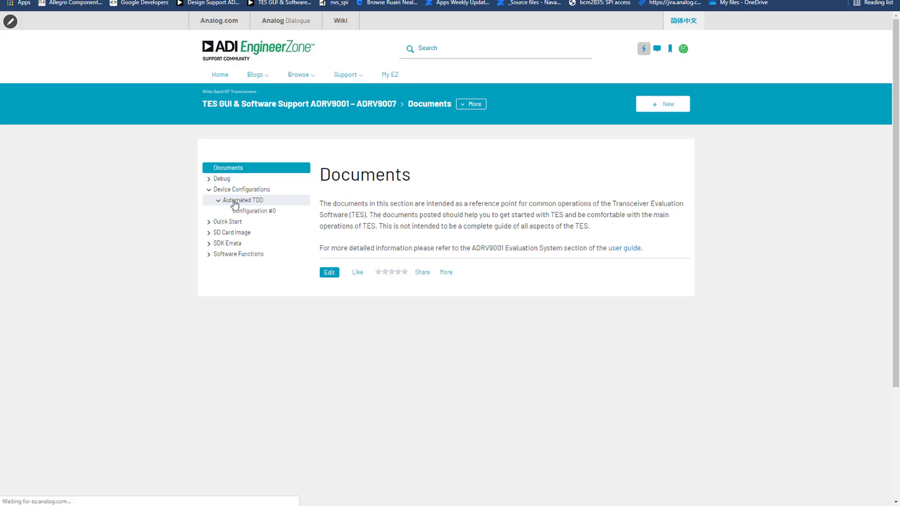
scroll(715, 334, "down", 4)
scroll(715, 337, "down", 4)
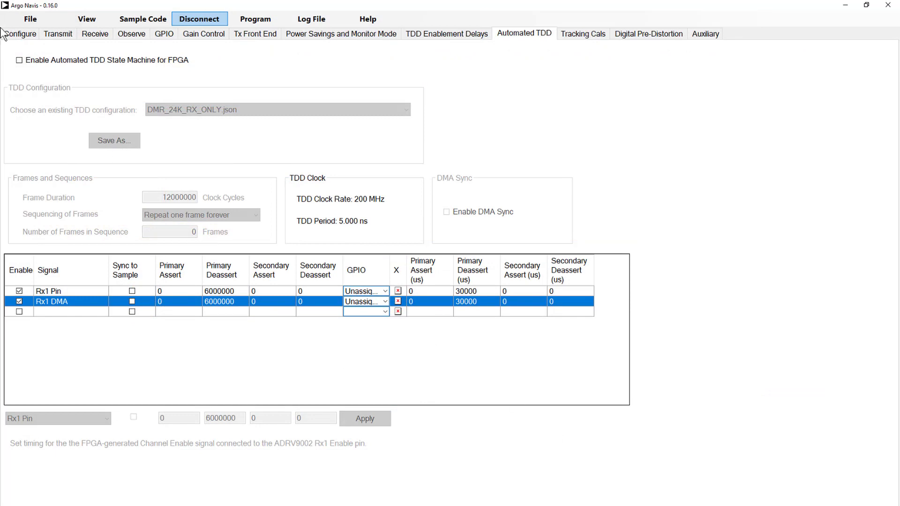
Enable Automated TDD and set the frame duration to 1000000 cycles.
left_click(20, 60)
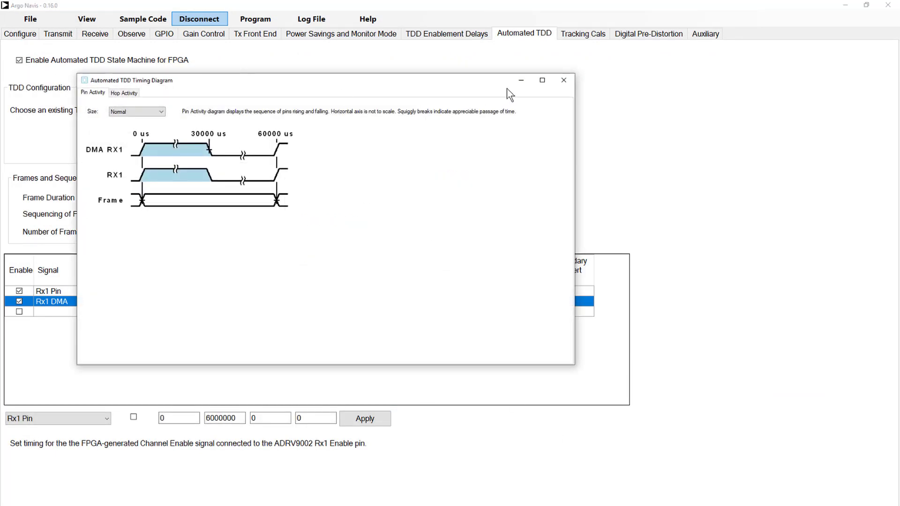
left_click(521, 80)
double_click(158, 200)
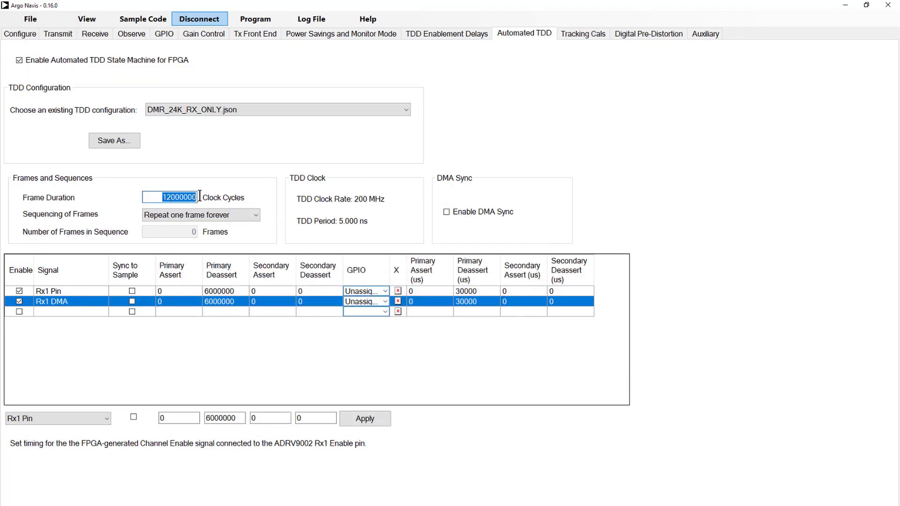
type("1000000")
Set Rx1 Pin and Rx1 DMA primary assert to 204000 and deassert to 1000000.
left_click(185, 291)
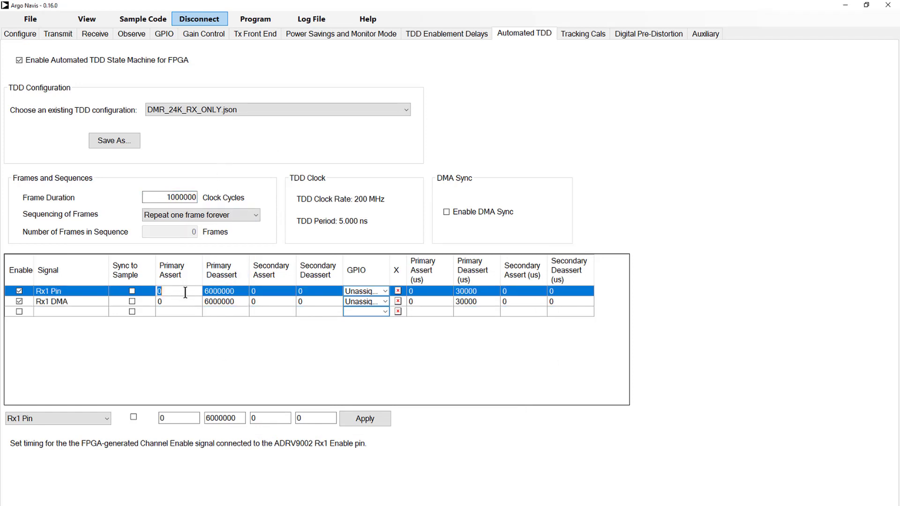
type("204000")
left_click(235, 291)
type("1000")
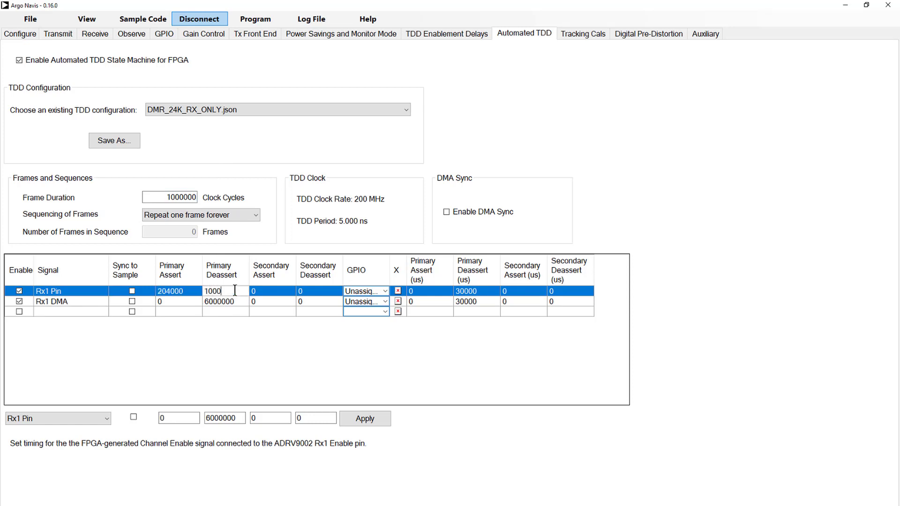
type("000")
left_click(184, 303)
type("204")
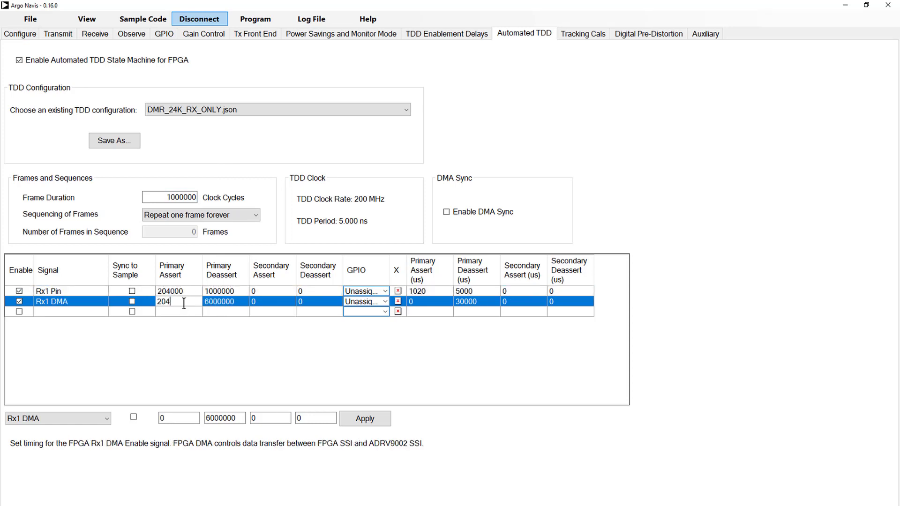
type("000")
left_click(215, 301)
type("1000000")
Add Tx1 Pin and Tx1 DMA timing rows with deassert at 206000.
left_click(105, 418)
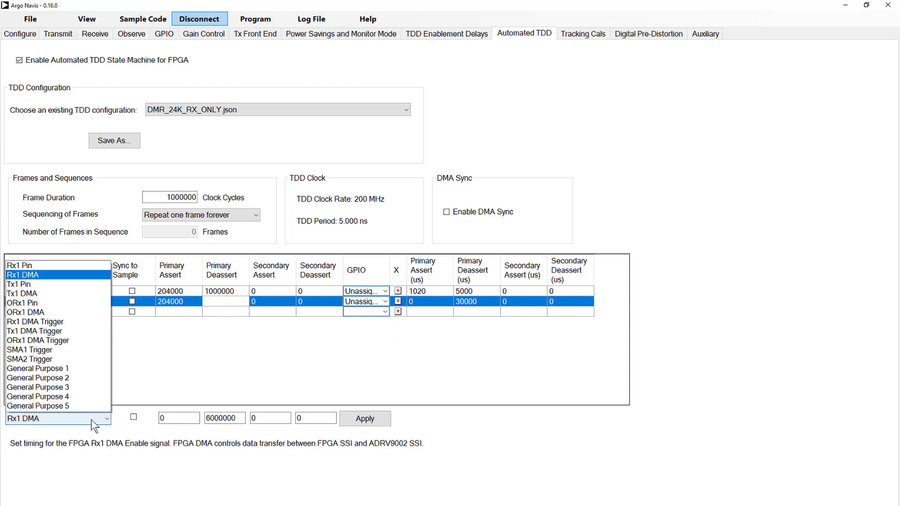
left_click(19, 256)
double_click(237, 418)
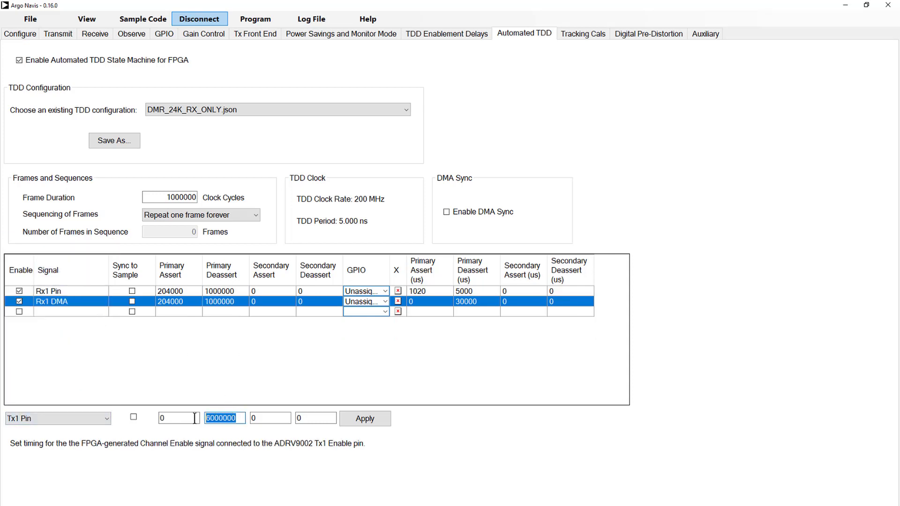
type("206000")
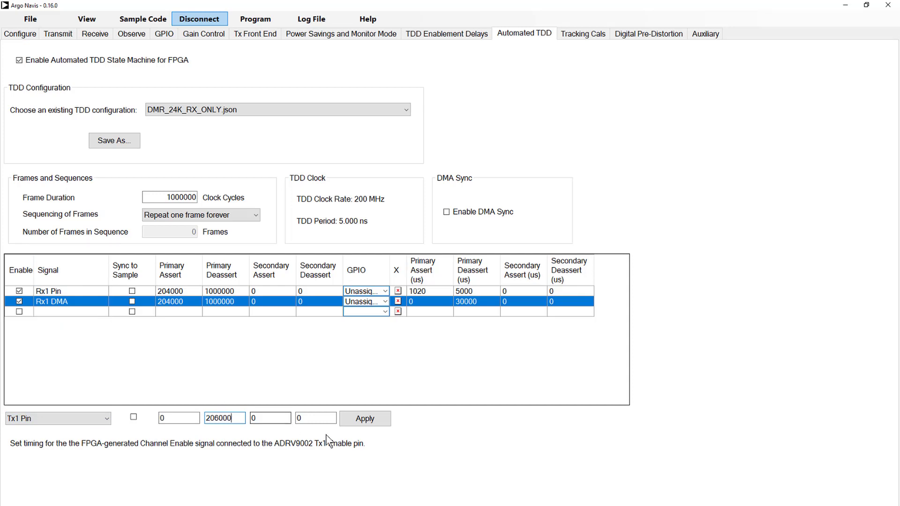
left_click(362, 423)
left_click(363, 423)
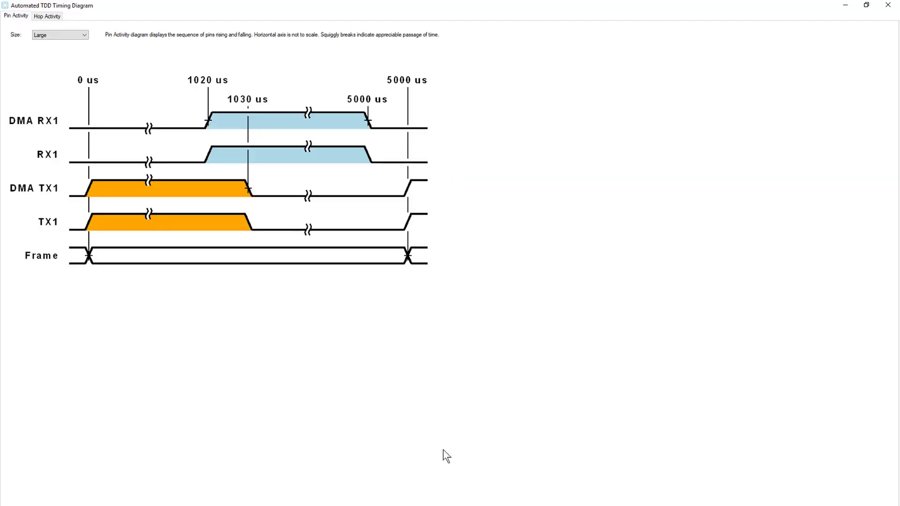
left_click(887, 5)
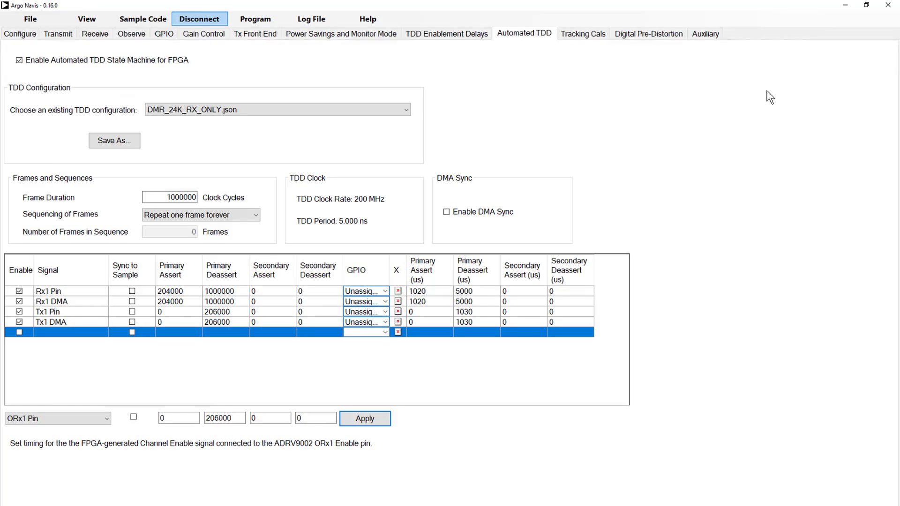
Program the device with the new TDD frame and run a single SignalVu acquisition.
left_click(261, 21)
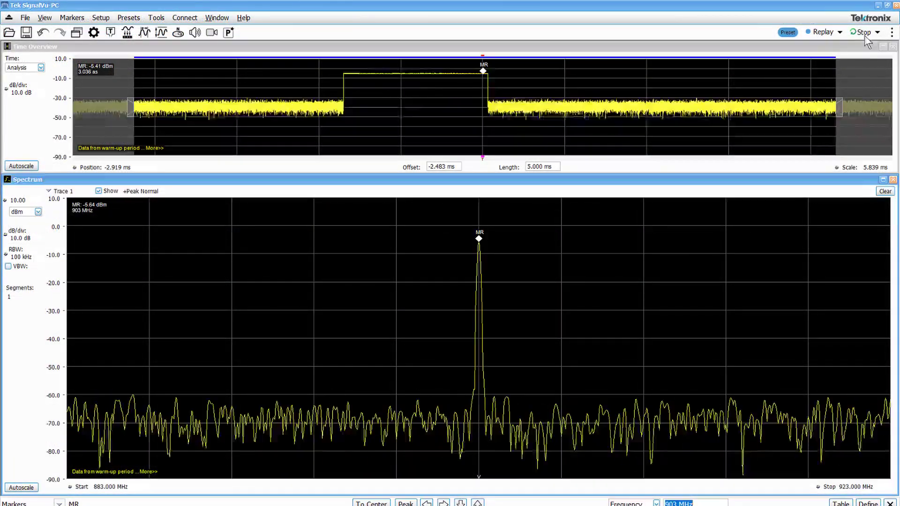
left_click(865, 33)
left_click(868, 45)
left_click(863, 32)
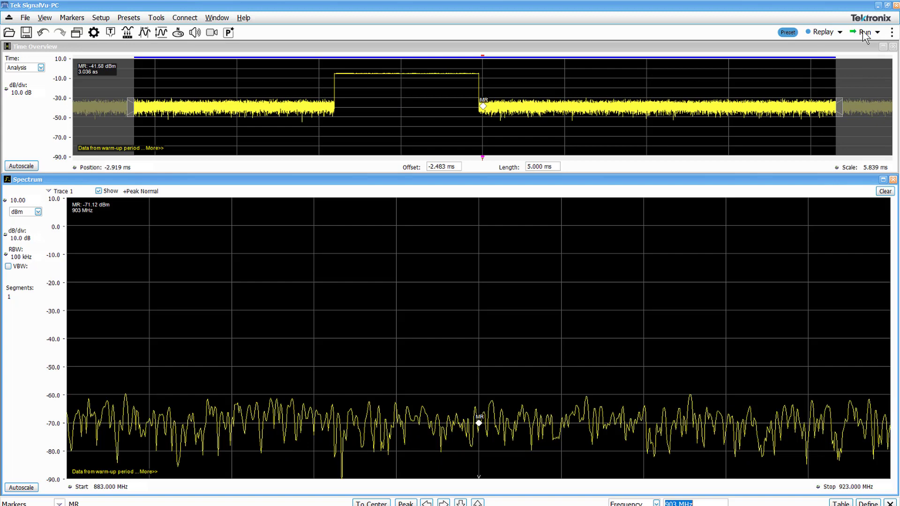
Set analysis length to 10 ms, adjust the analysis region, and place the marker on a pulse top (-5.47 dBm).
left_click(529, 166)
type("10")
key("Return")
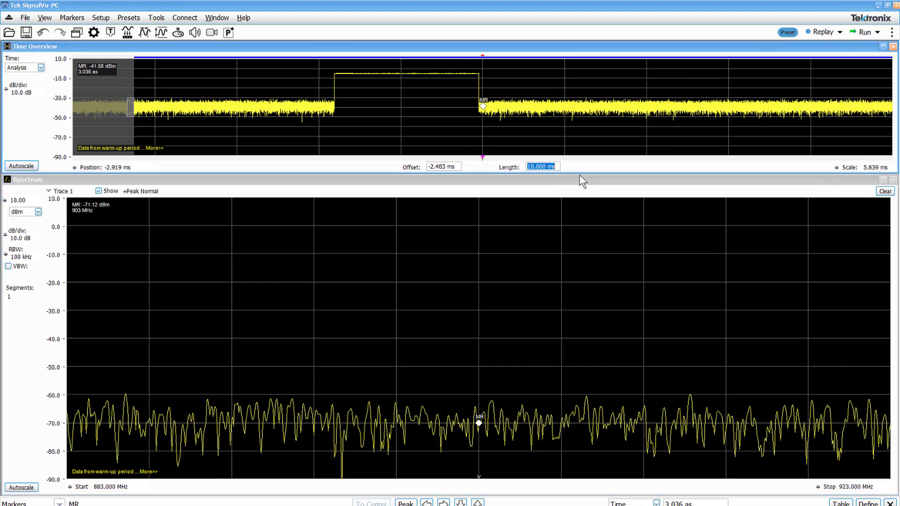
left_click(862, 31)
left_click_drag(361, 108, 327, 107)
left_click_drag(803, 108, 565, 108)
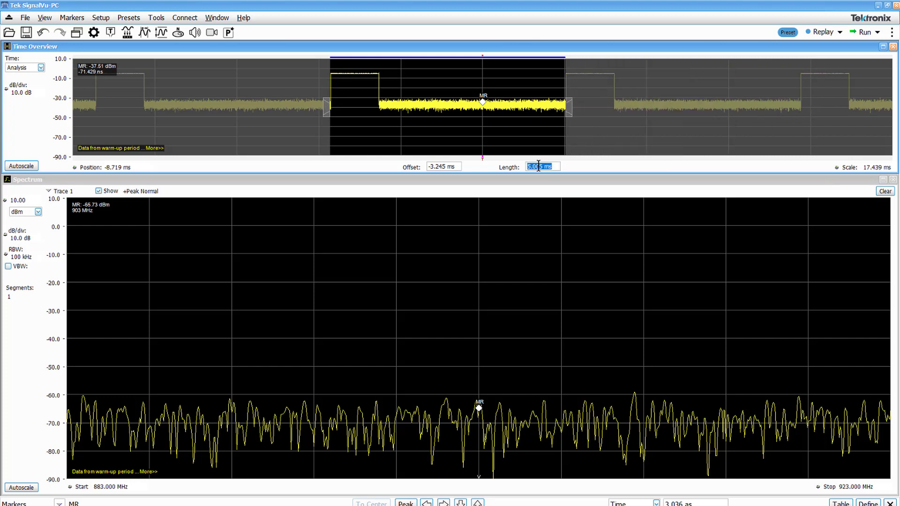
left_click_drag(483, 101, 364, 94)
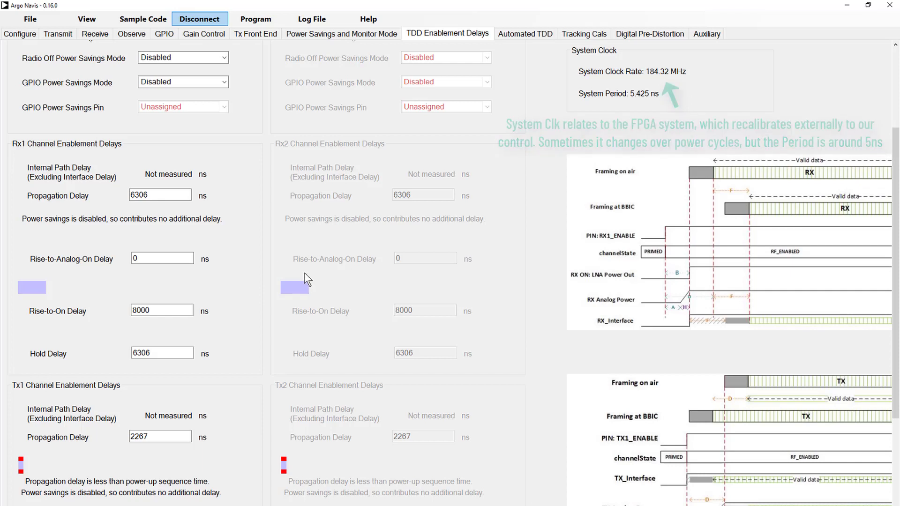
Reprogram the device and review the Rx1 7552 ns and Tx1 1859 ns internal path delays.
left_click(255, 20)
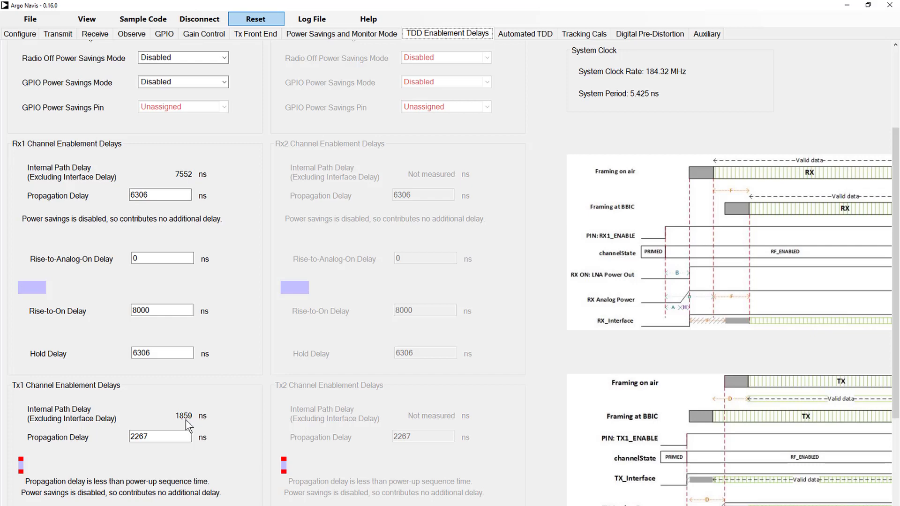
scroll(182, 419, "down", 3)
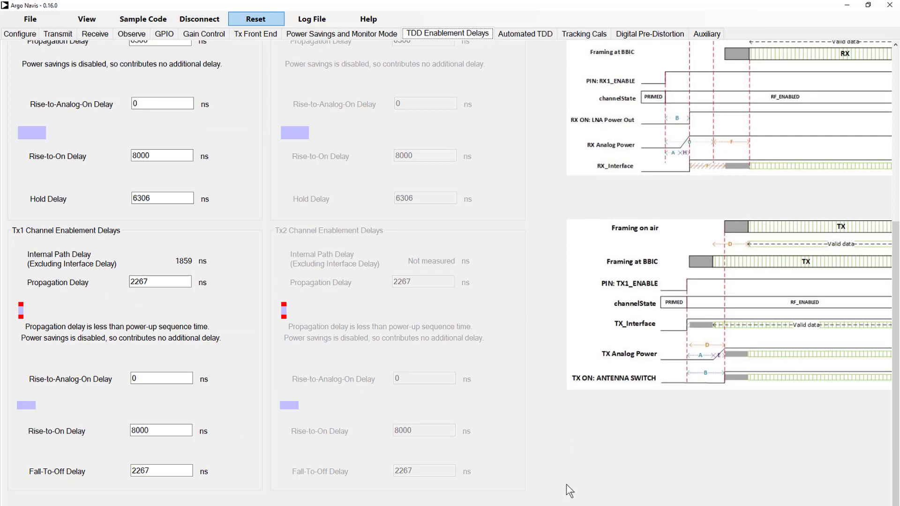
scroll(446, 263, "right", 5)
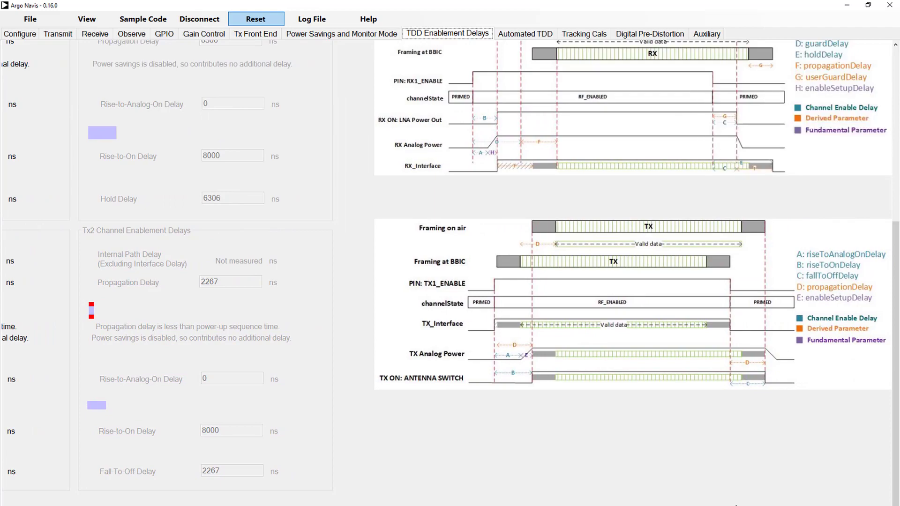
scroll(450, 271, "up", 6)
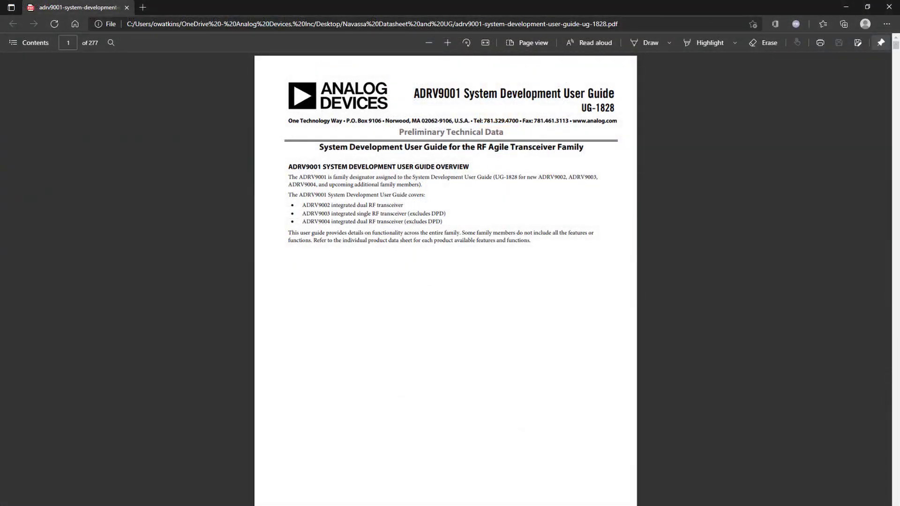
Jump to the Timing Parameters Control section of the UG-1828 guide via its table of contents.
left_click(15, 42)
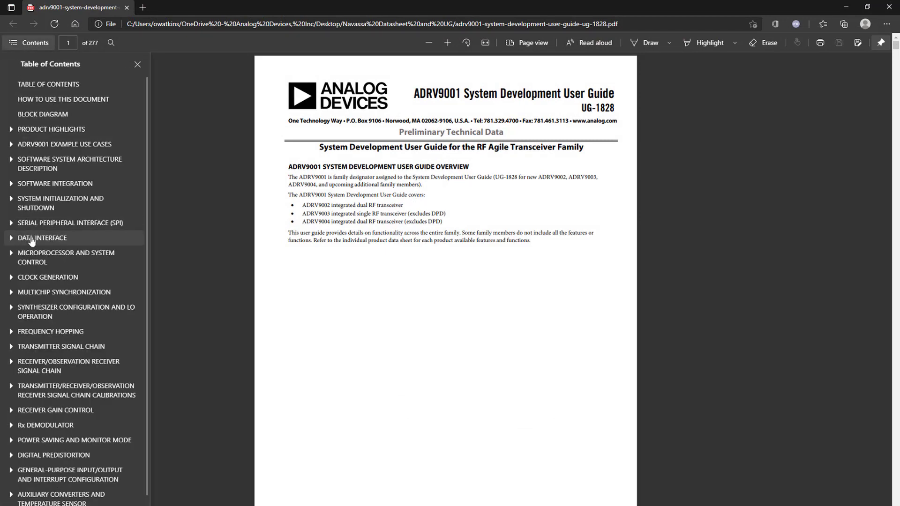
left_click(10, 253)
left_click(26, 292)
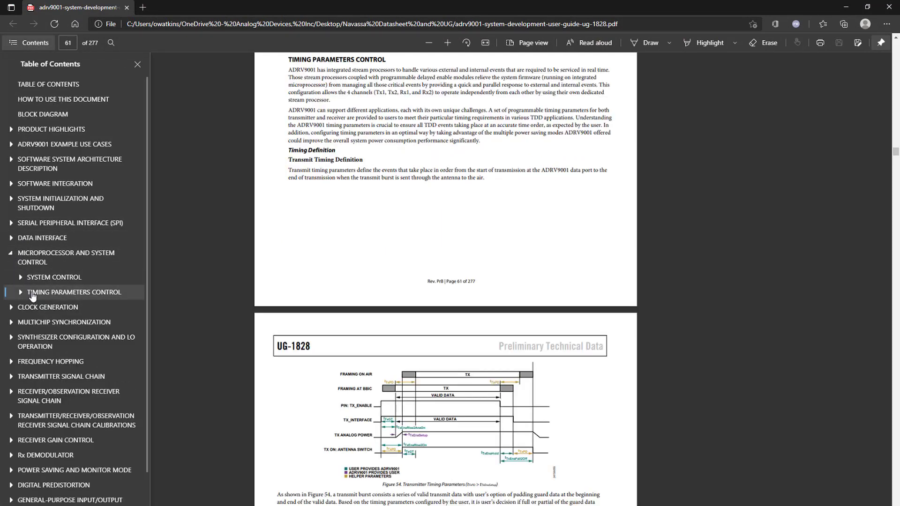
scroll(232, 301, "down", 10)
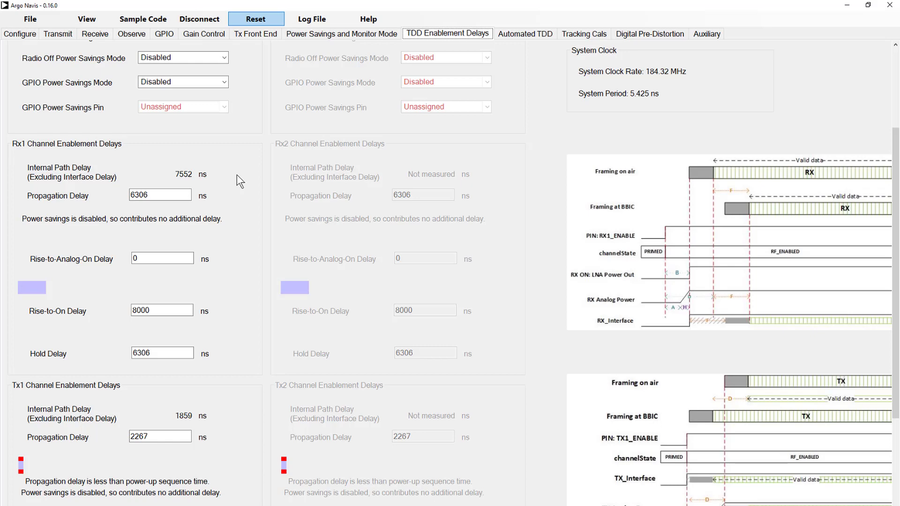
Select the DMR setup profile and check its TDD enablement delays.
scroll(237, 174, "up", 3)
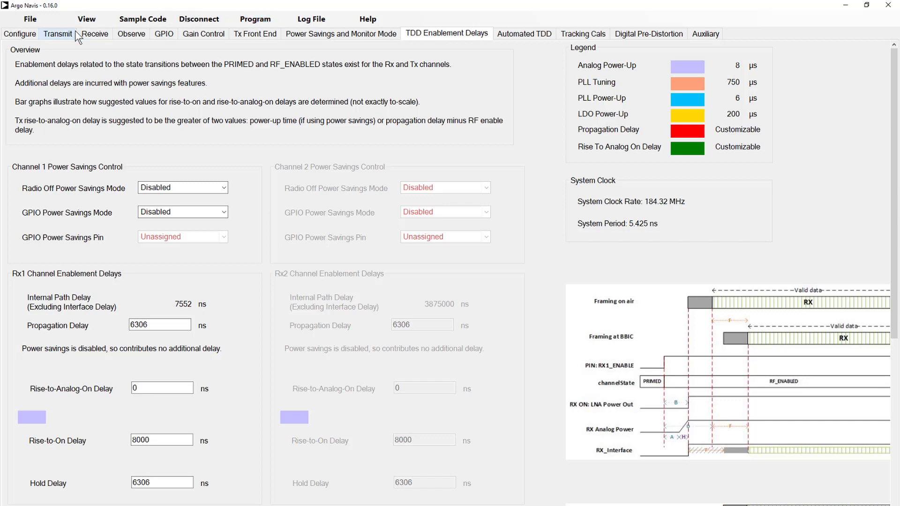
left_click(29, 34)
left_click(206, 114)
left_click(179, 133)
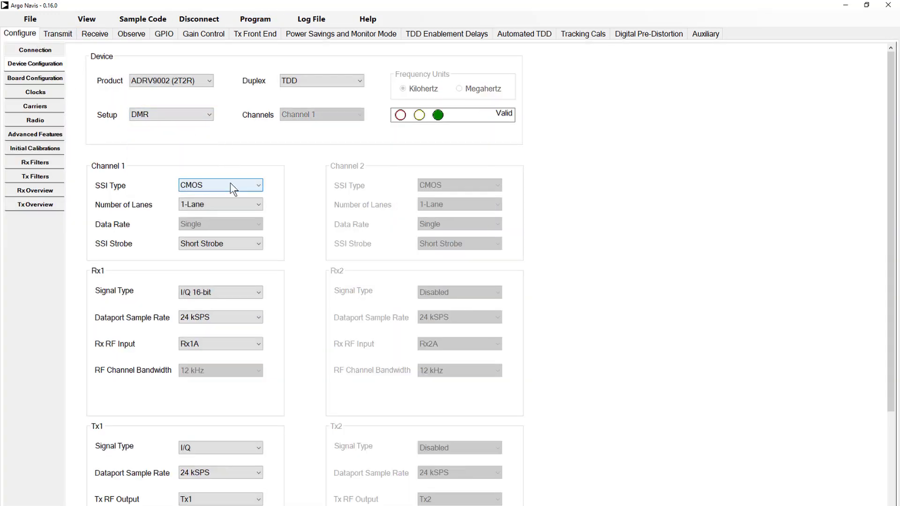
left_click(436, 36)
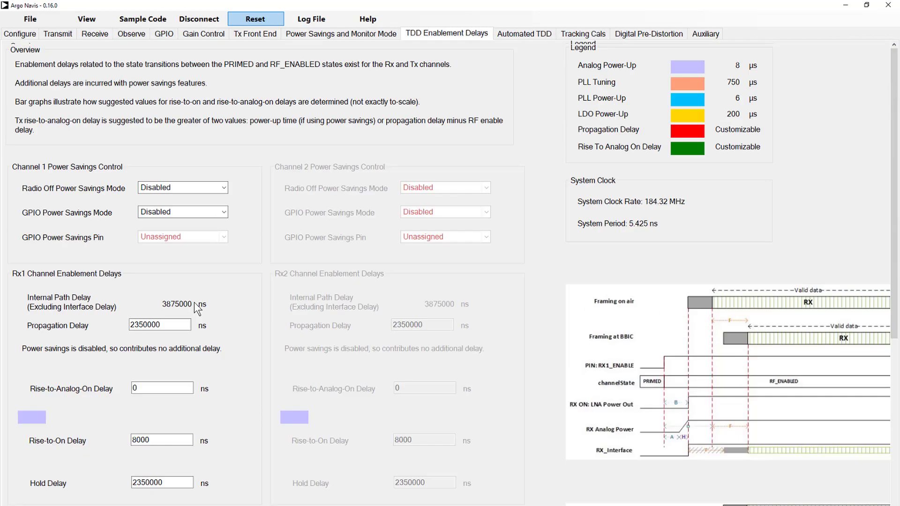
Switch to the LTE setup profile, check its delays, and program the device.
left_click(19, 34)
left_click(172, 115)
left_click(171, 147)
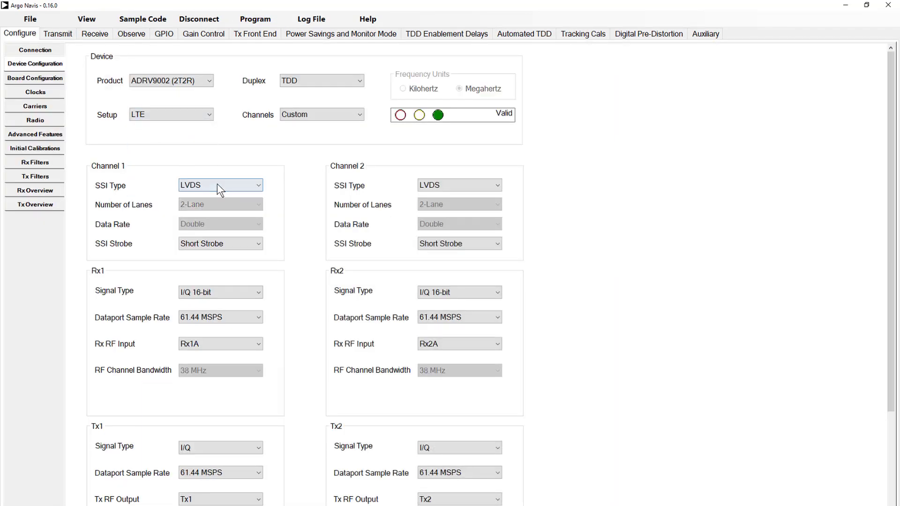
left_click(417, 37)
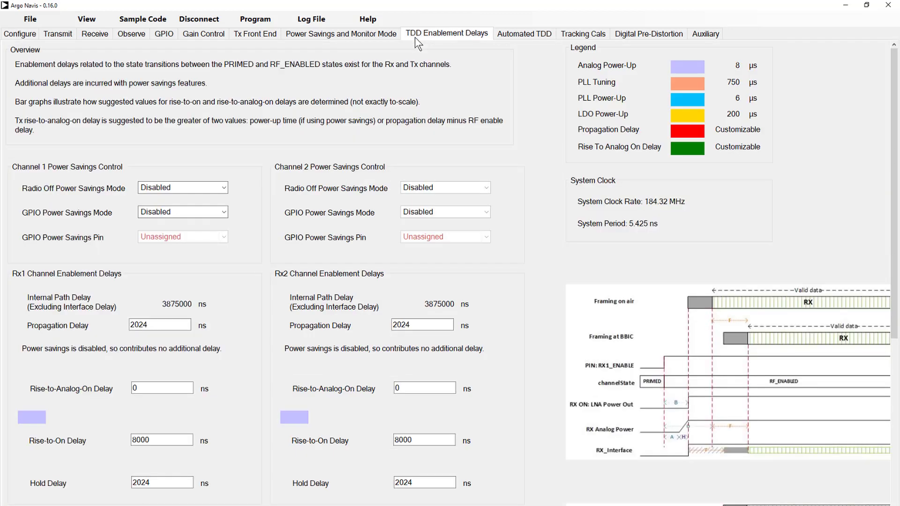
left_click(246, 18)
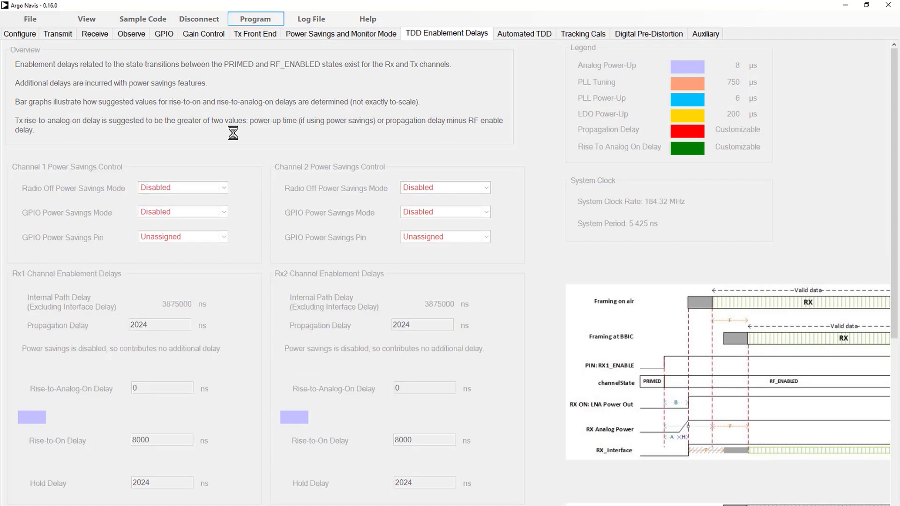
scroll(210, 305, "down", 5)
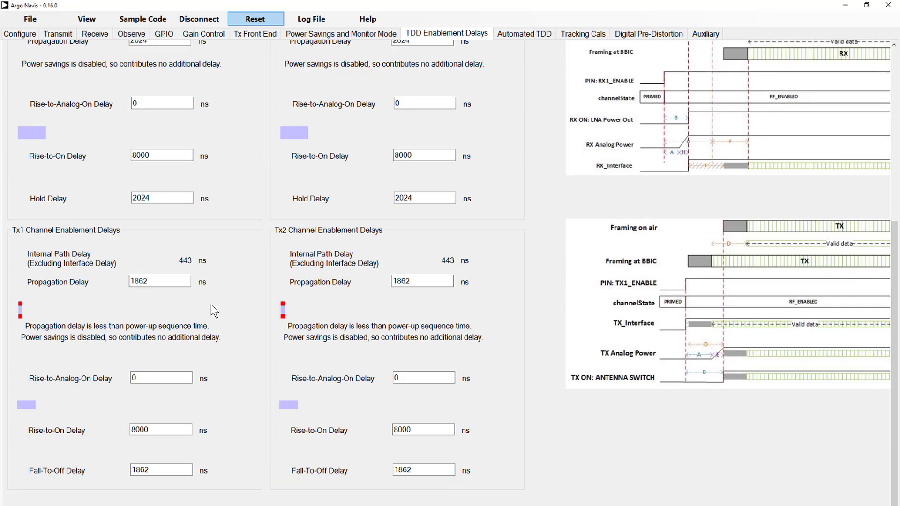
scroll(211, 305, "up", 5)
Reset, choose the Custom profile with channel 1 SSI type LVDS and Long Strobe, and review delays.
left_click(250, 19)
left_click(20, 33)
left_click(171, 114)
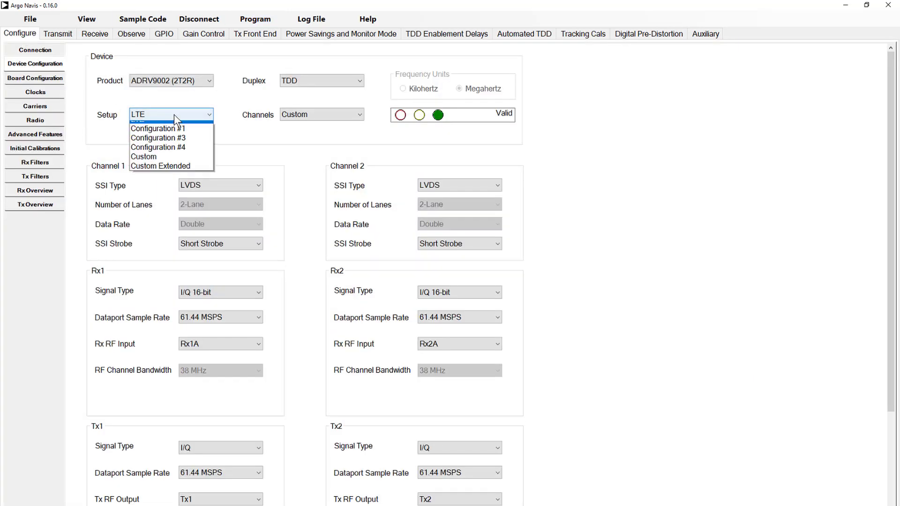
left_click(202, 182)
left_click(220, 185)
left_click(221, 206)
left_click(256, 244)
left_click(227, 265)
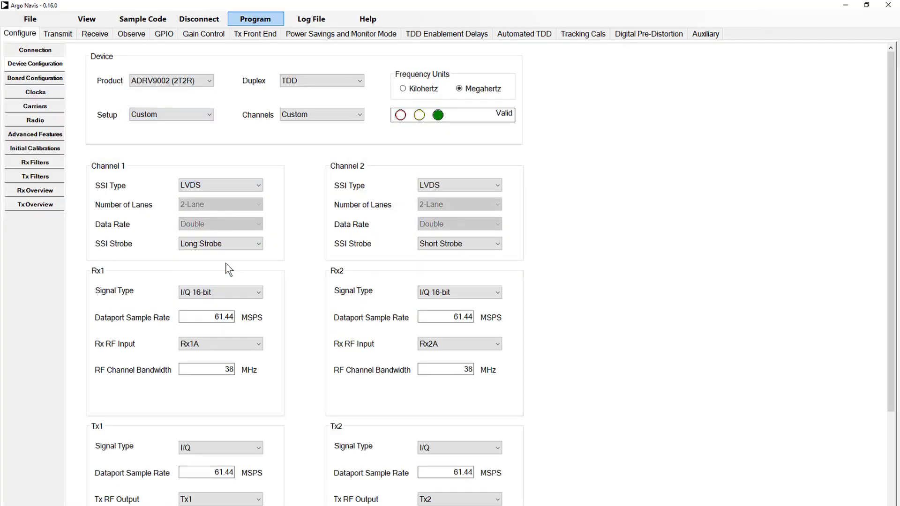
left_click(430, 33)
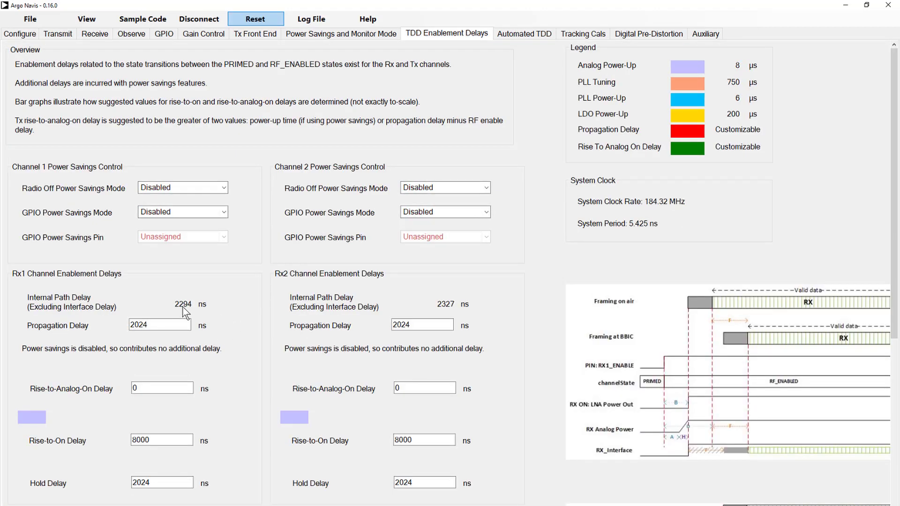
Reset the device and set the Rx1 propagation delay to 0 ns.
left_click(257, 18)
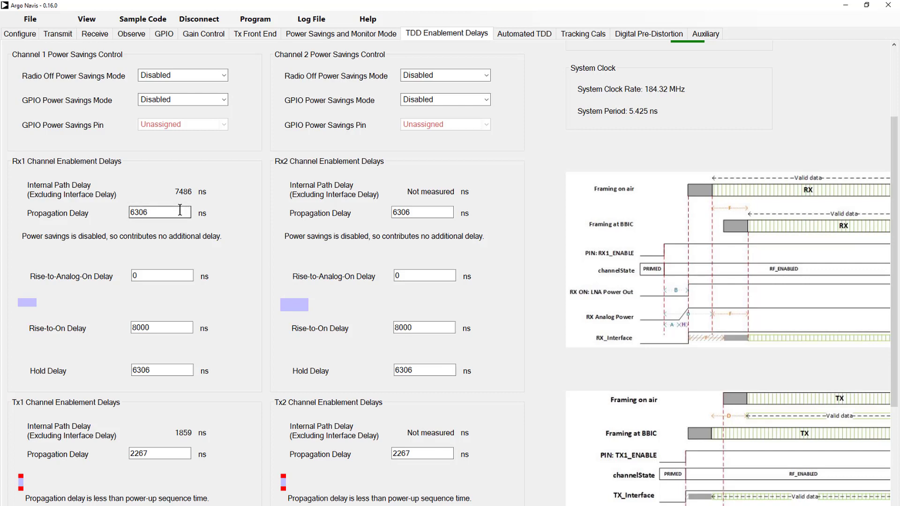
left_click(147, 211)
left_click_drag(146, 211, 124, 213)
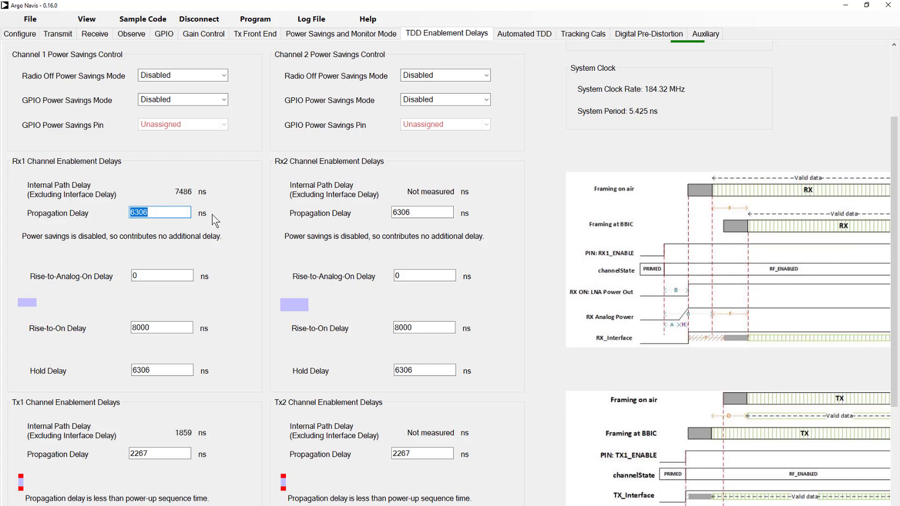
type("07000")
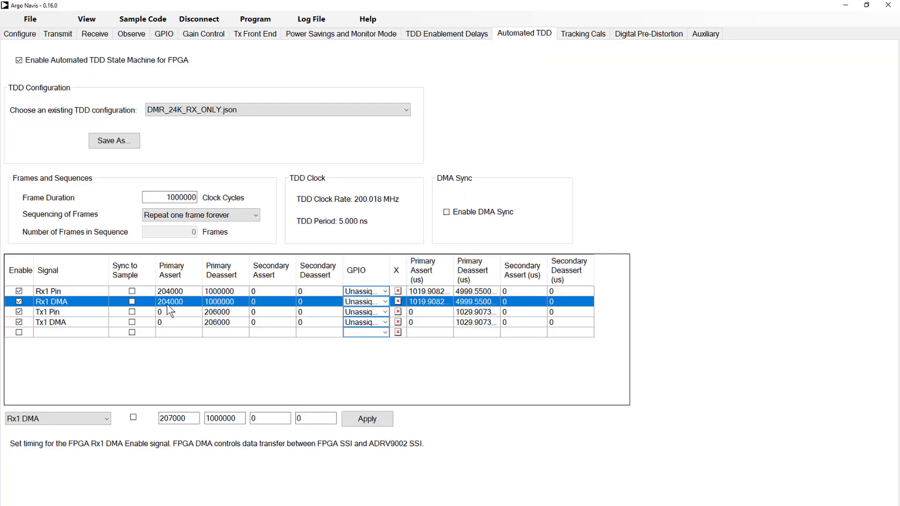
Change the Rx1 DMA primary assert to 207000 cycles and check the timing diagram.
left_click(169, 302)
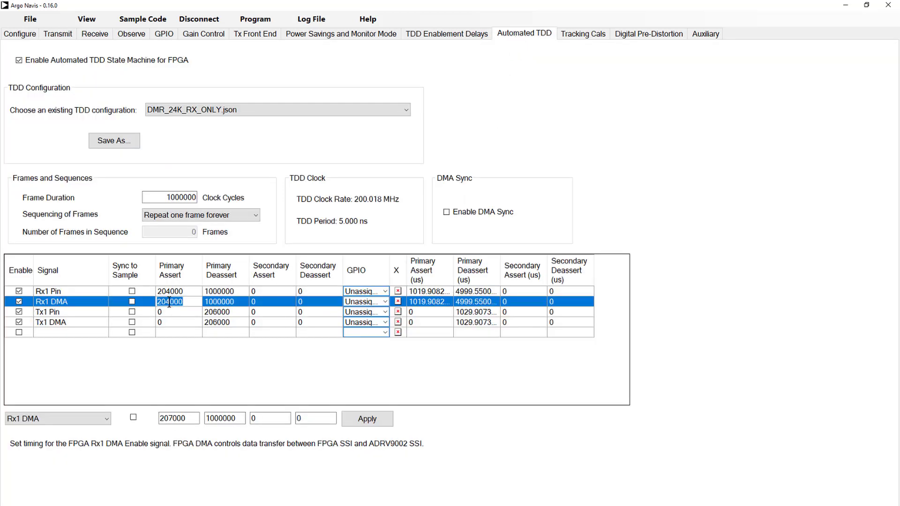
key("Escape")
key("BackSpace")
type("7")
key("Return")
key("alt+Tab")
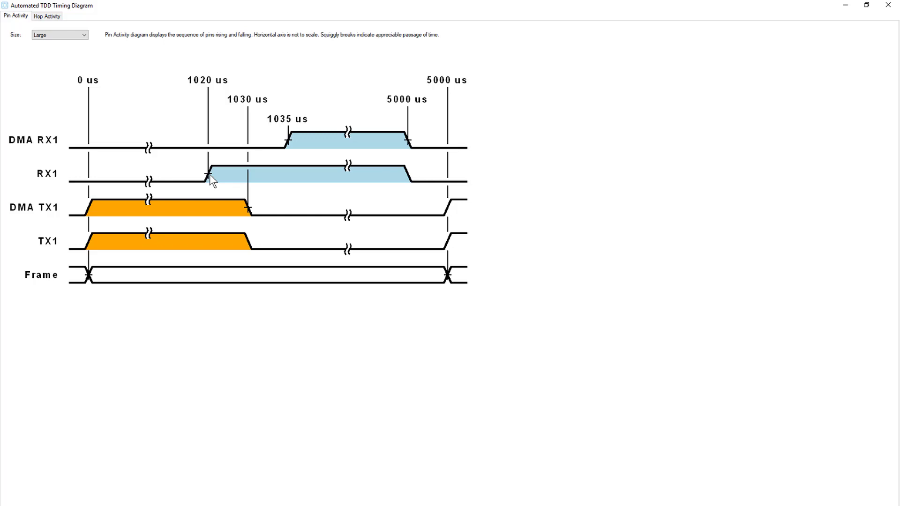
key("alt+Tab")
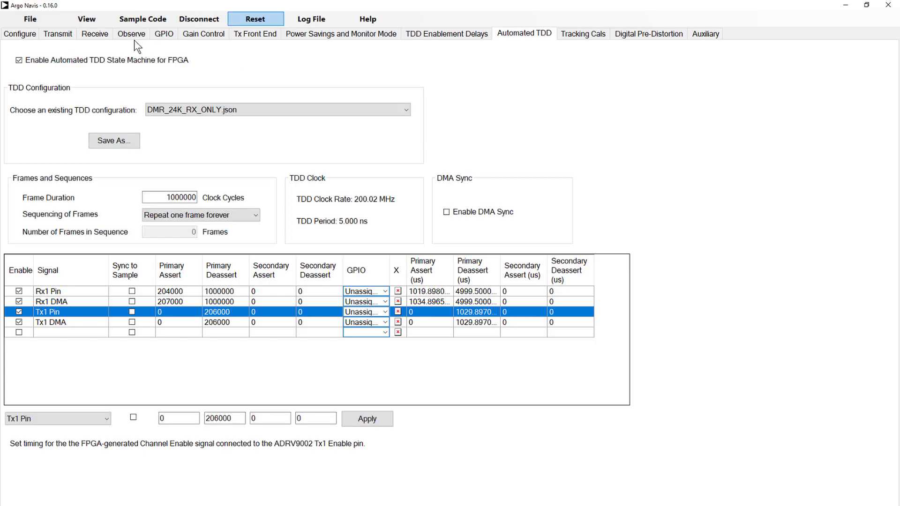
View the received spectrum, then show the Sample Code choices (C99, C#, Python, MATLAB, Advanced).
left_click(100, 34)
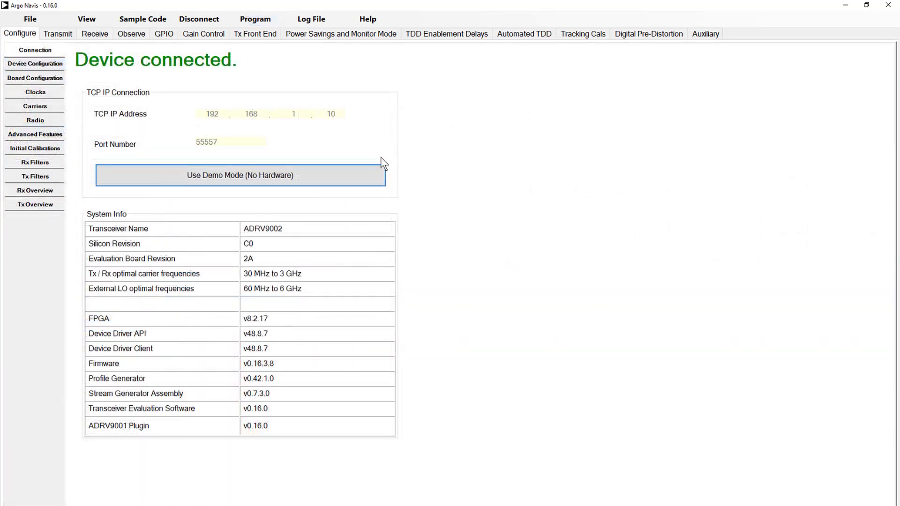
left_click(150, 23)
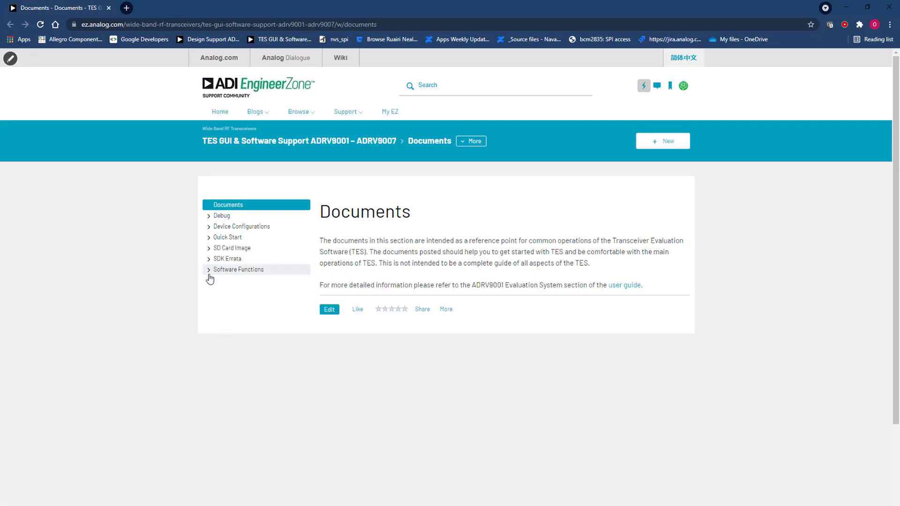
Open the Produce and Compile Sample C99 Code guide under Software Functions and read through it.
left_click(210, 275)
left_click(262, 309)
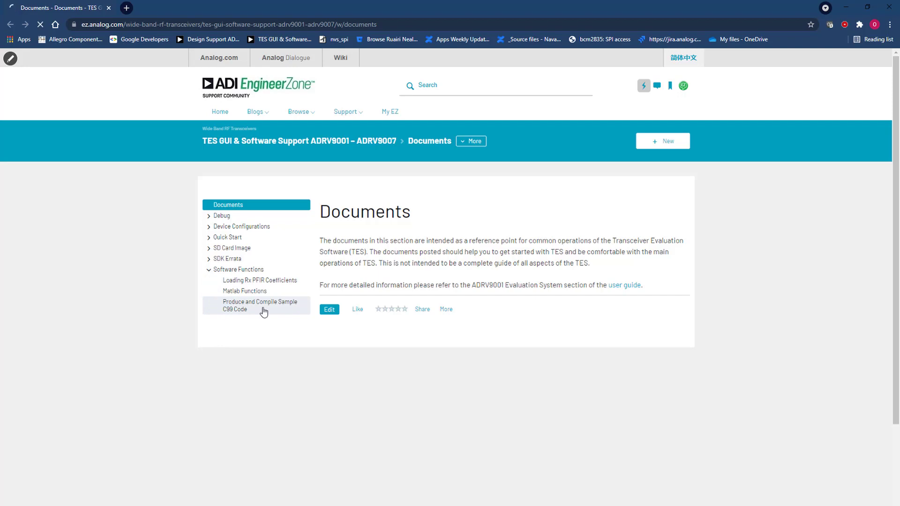
scroll(785, 314, "down", 5)
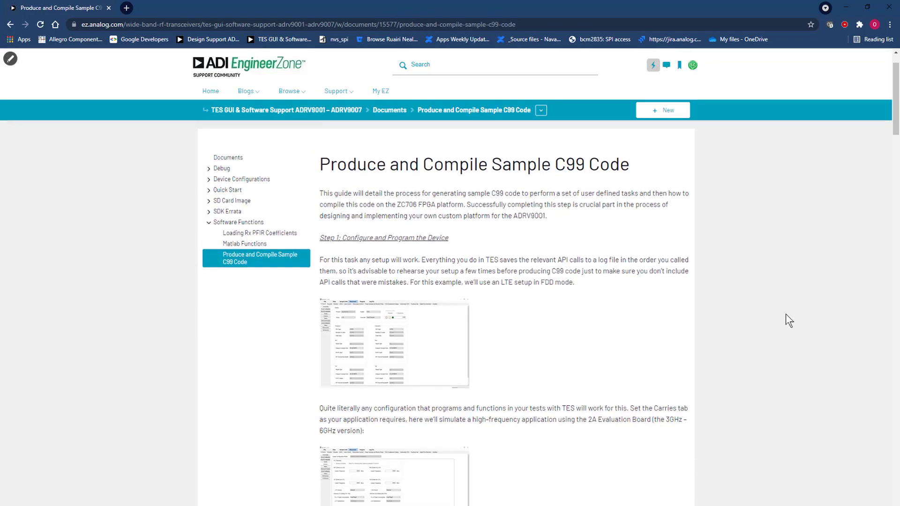
scroll(785, 314, "down", 12)
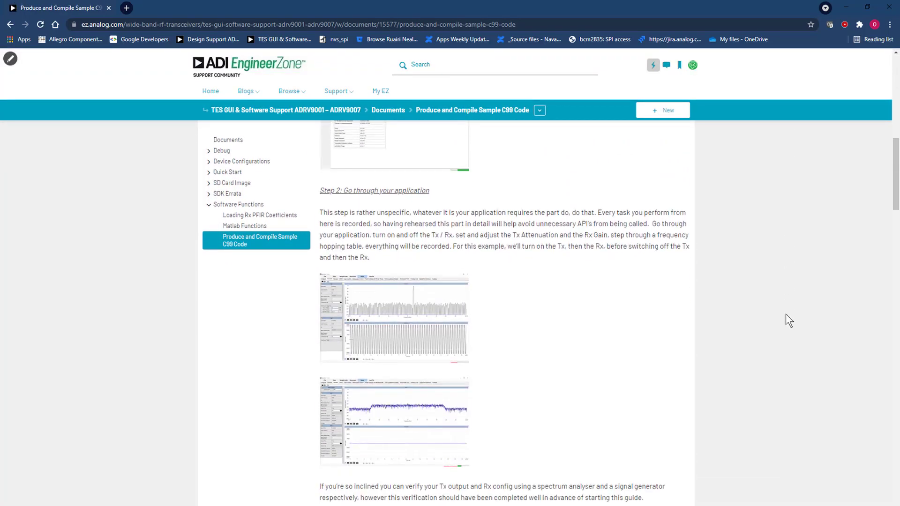
scroll(785, 313, "down", 10)
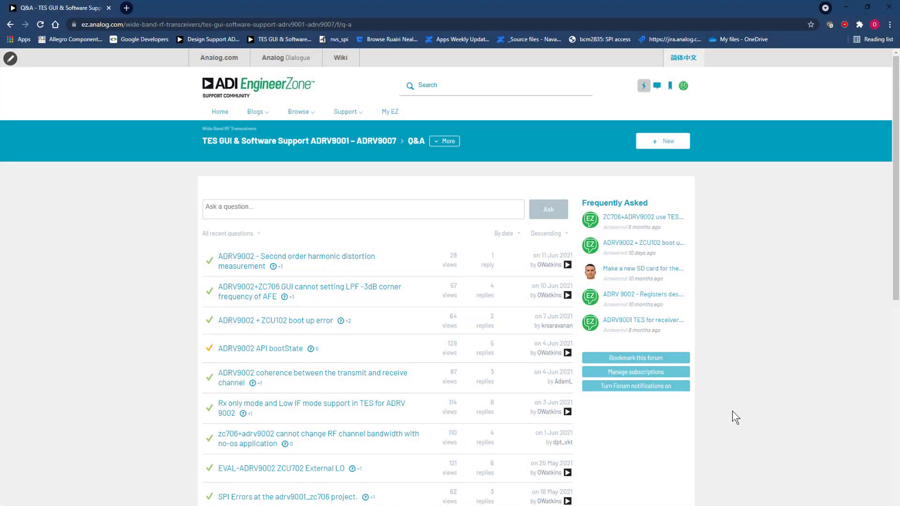
scroll(741, 392, "down", 6)
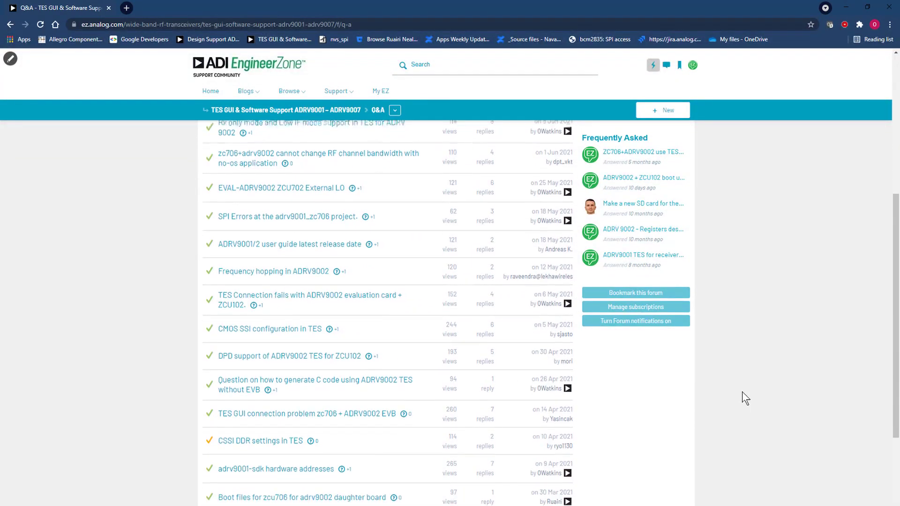
scroll(741, 392, "down", 2)
scroll(741, 392, "up", 8)
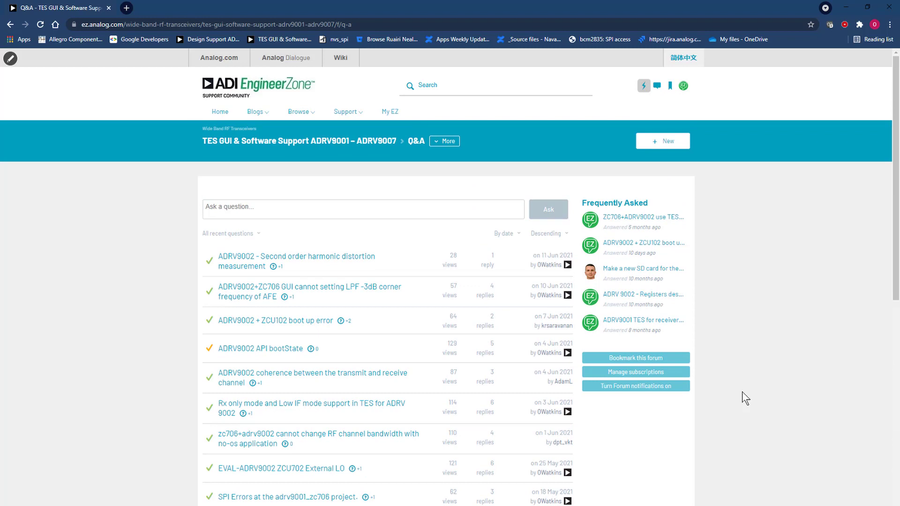
Go to the forum's Documents section and scroll to the ADRV9002 overview, features and benefits.
left_click(438, 141)
left_click(441, 209)
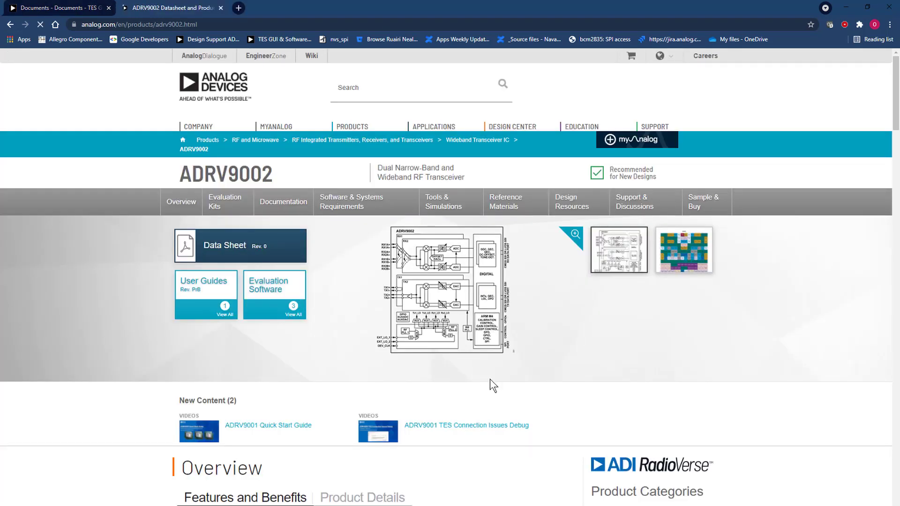
scroll(489, 379, "down", 2)
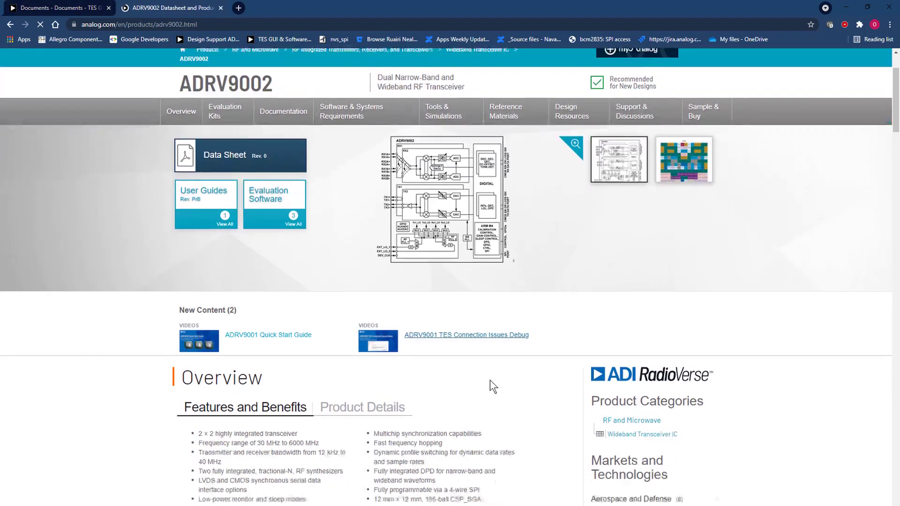
scroll(487, 386, "down", 4)
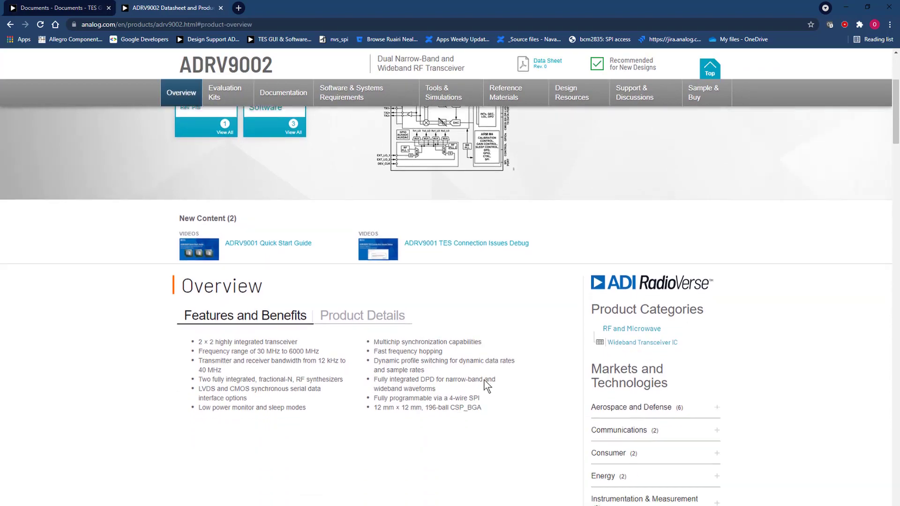